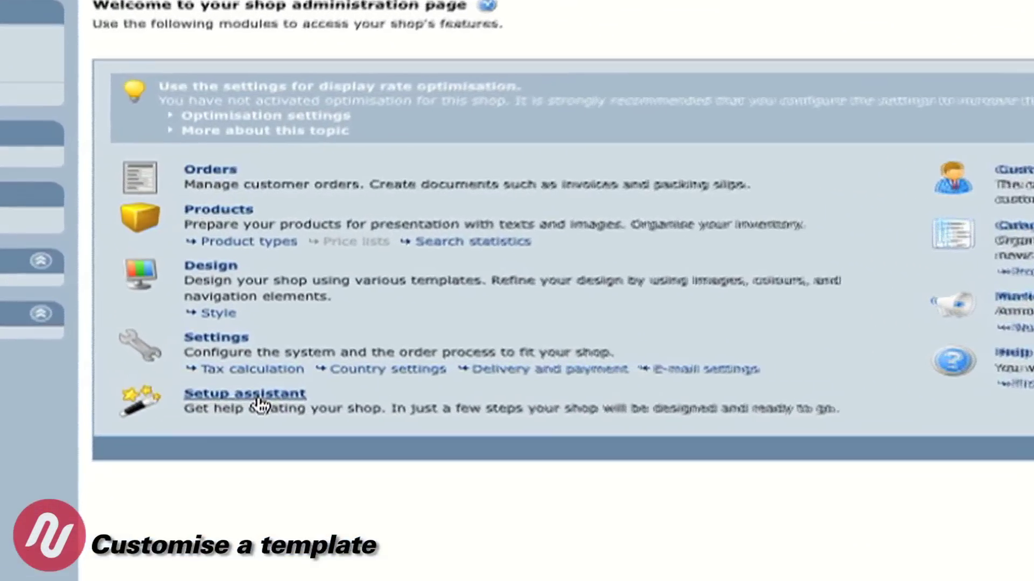
Step: Open the setup assistant and list the templates for the Health & Beauty branch
click(235, 326)
scroll(263, 411, down, 1)
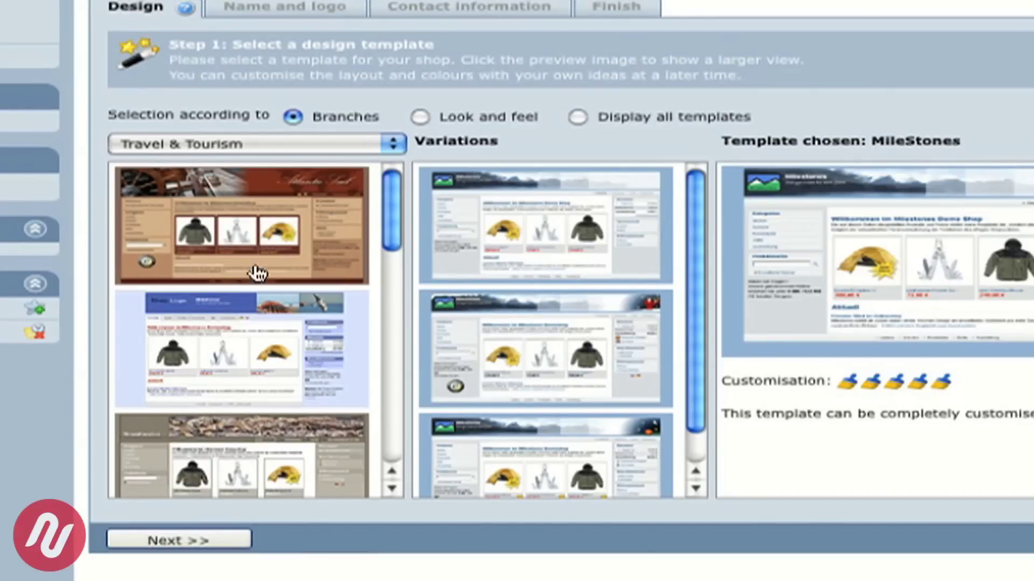
click(317, 152)
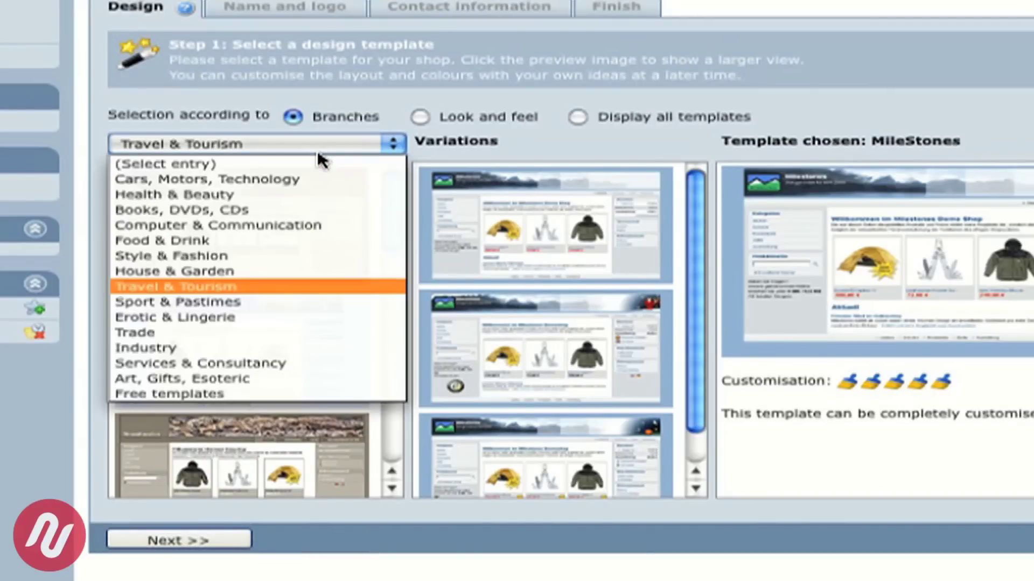
click(318, 197)
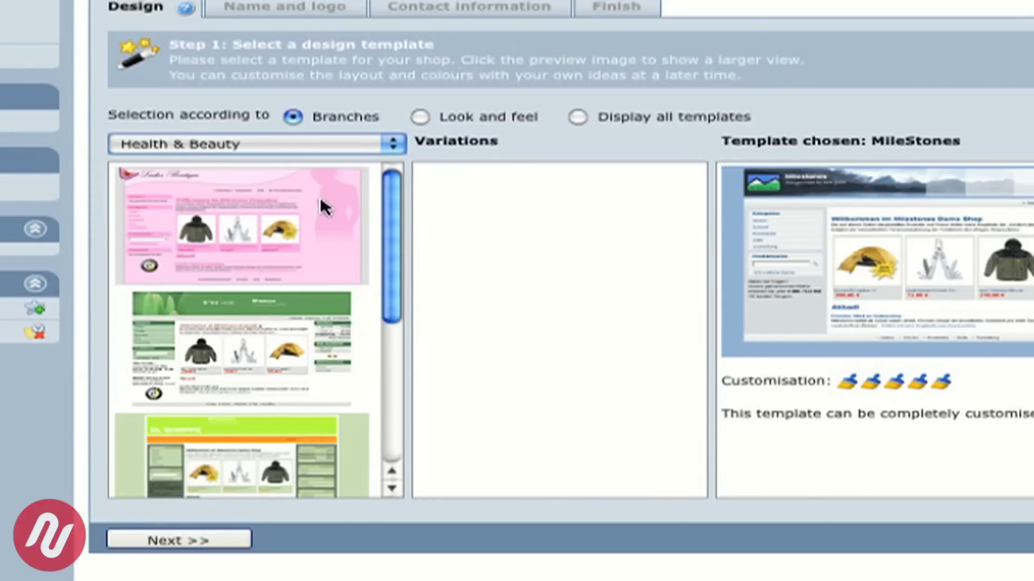
scroll(347, 241, down, 5)
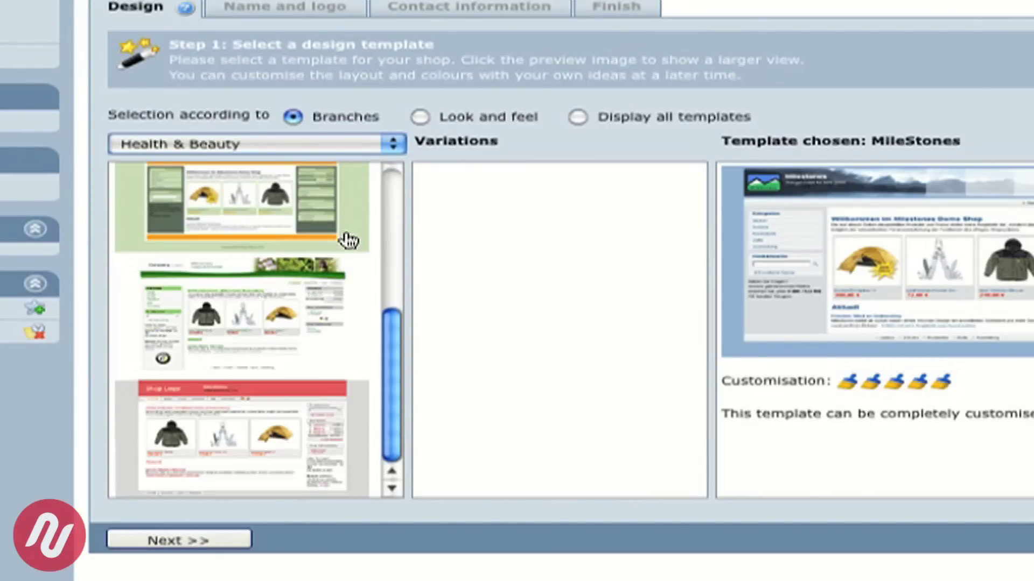
scroll(323, 297, up, 5)
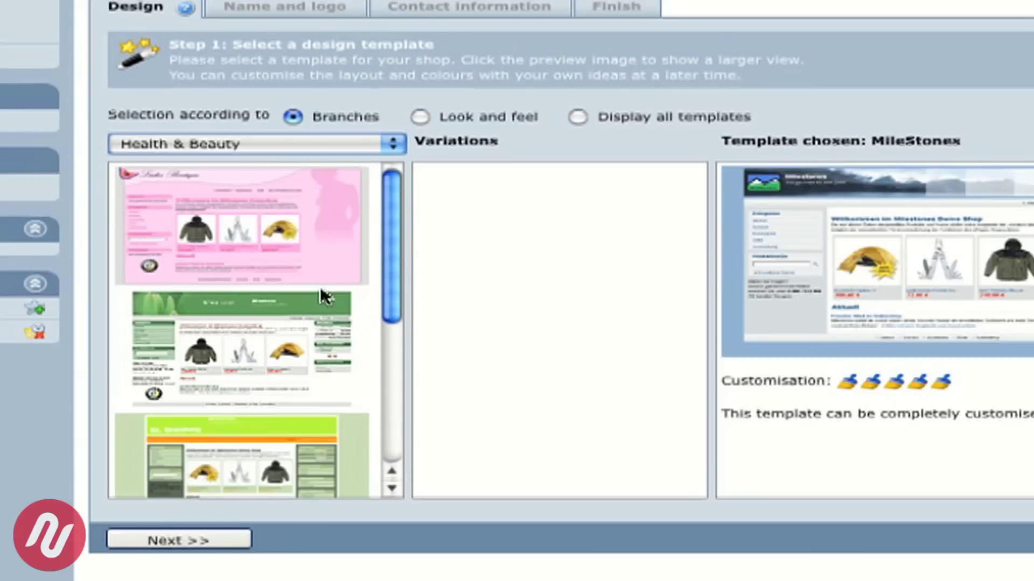
Step: Pick the plain green Classic template variation and move on to the shop name step
click(317, 345)
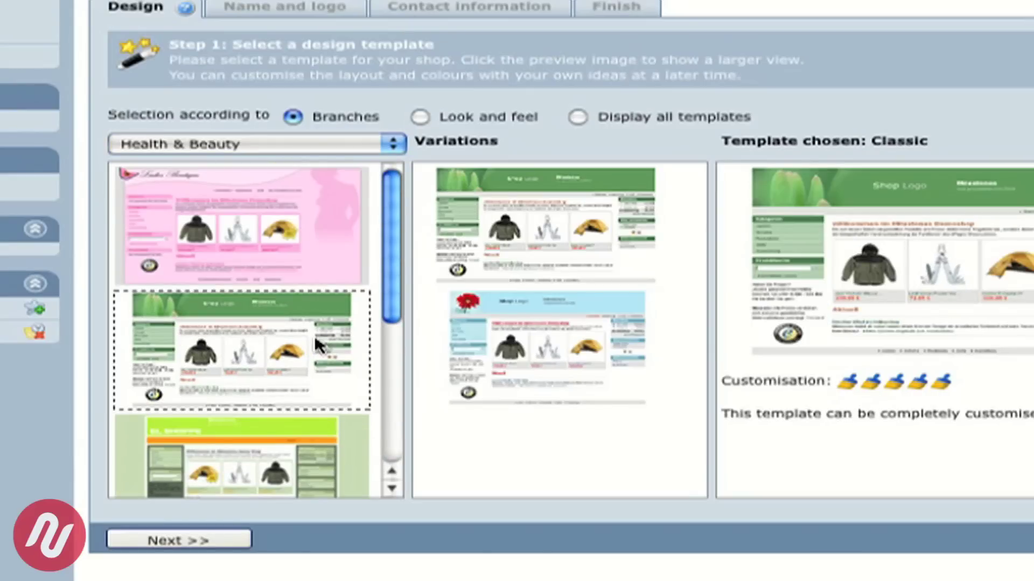
click(491, 341)
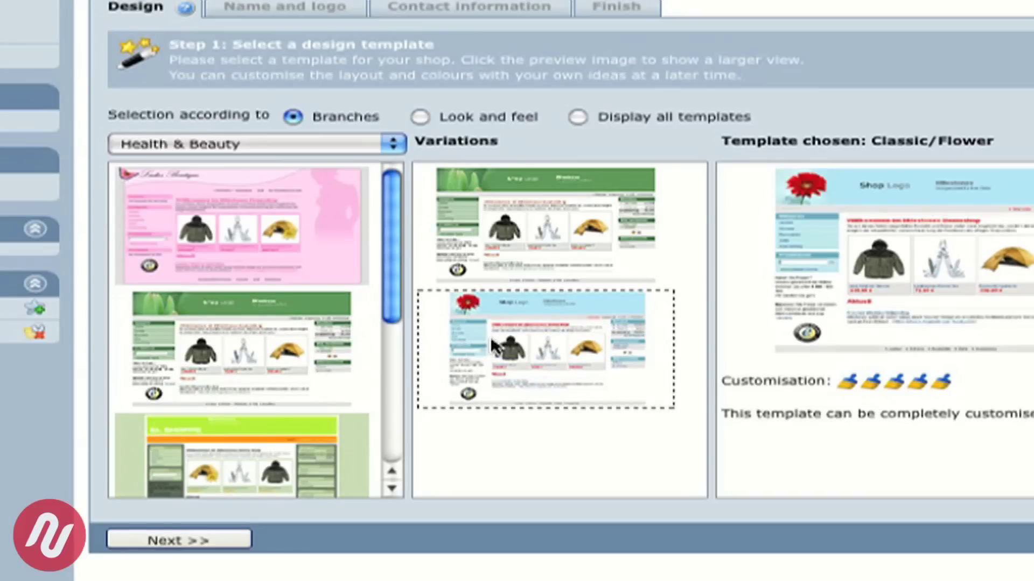
click(577, 234)
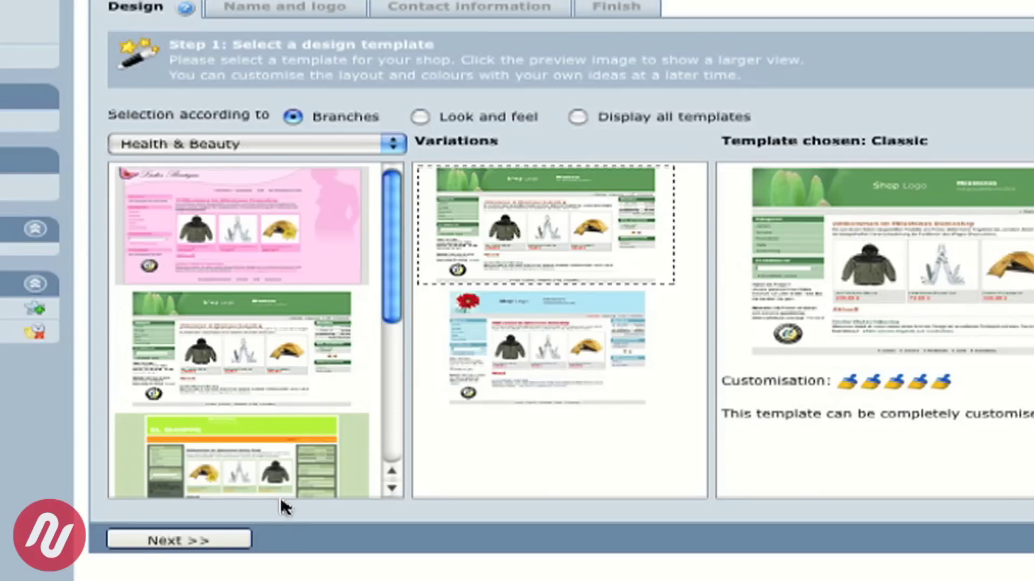
click(235, 546)
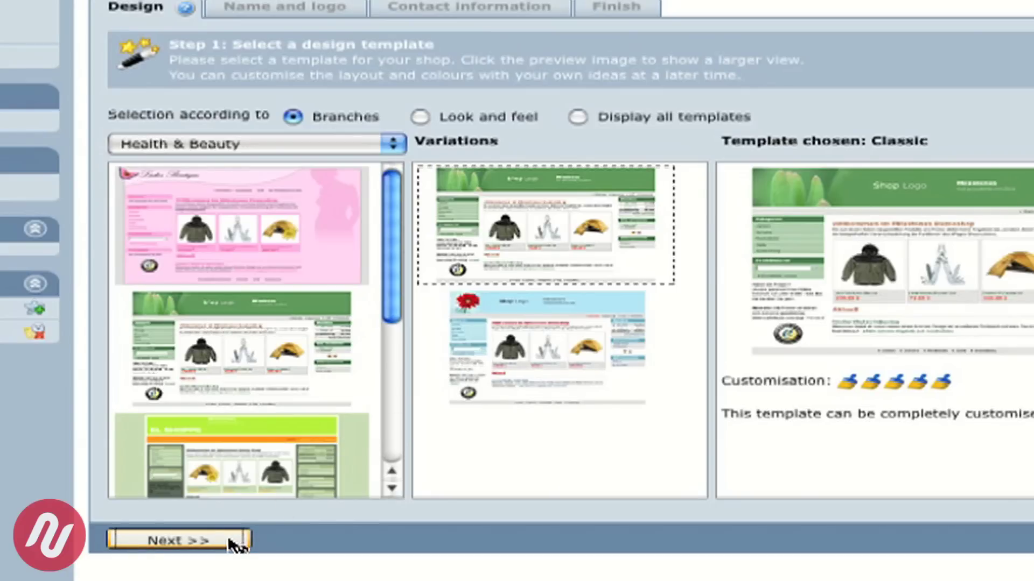
click(358, 157)
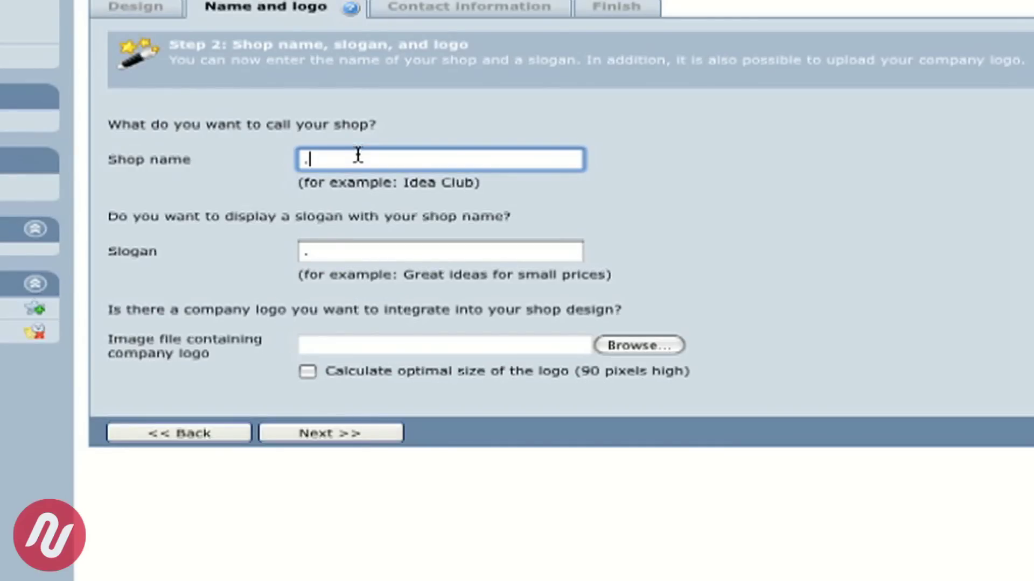
Step: Replace the placeholder dot with 'Mens Cosmetics', add slogan 'Lets make money online', and continue
key(BackSpace)
text(Mens Cos)
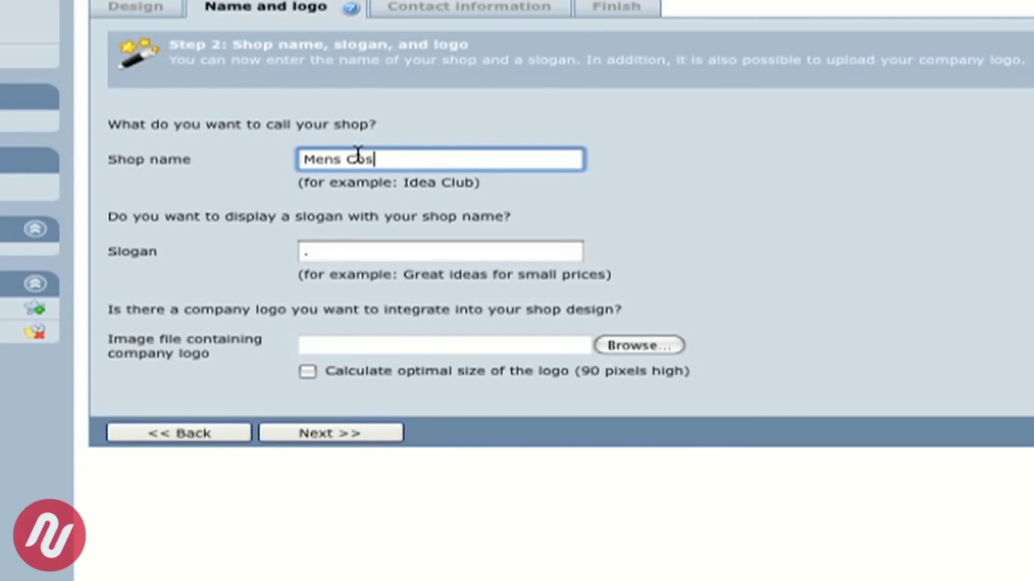
text(metics)
click(329, 258)
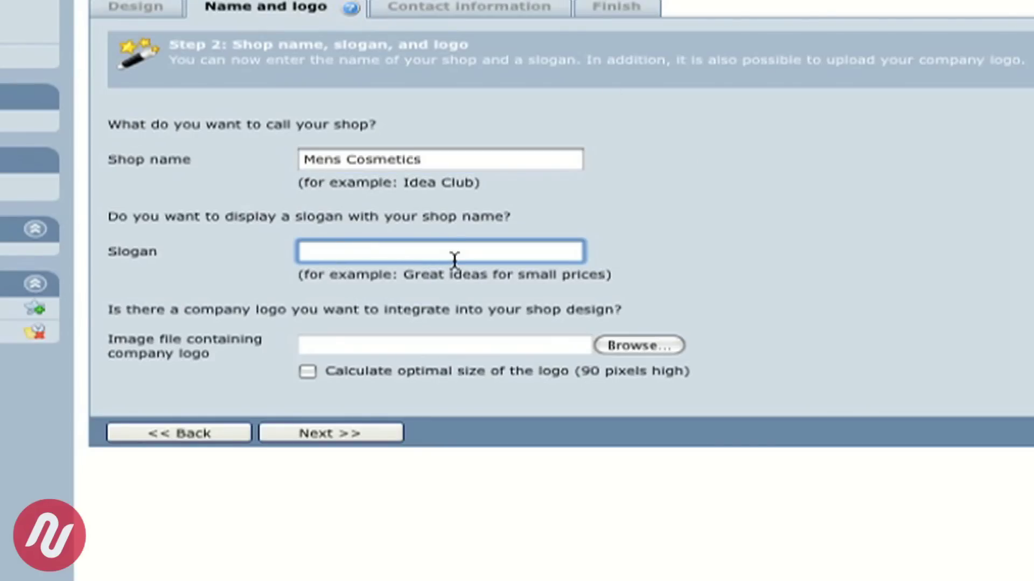
text(Lets make mo)
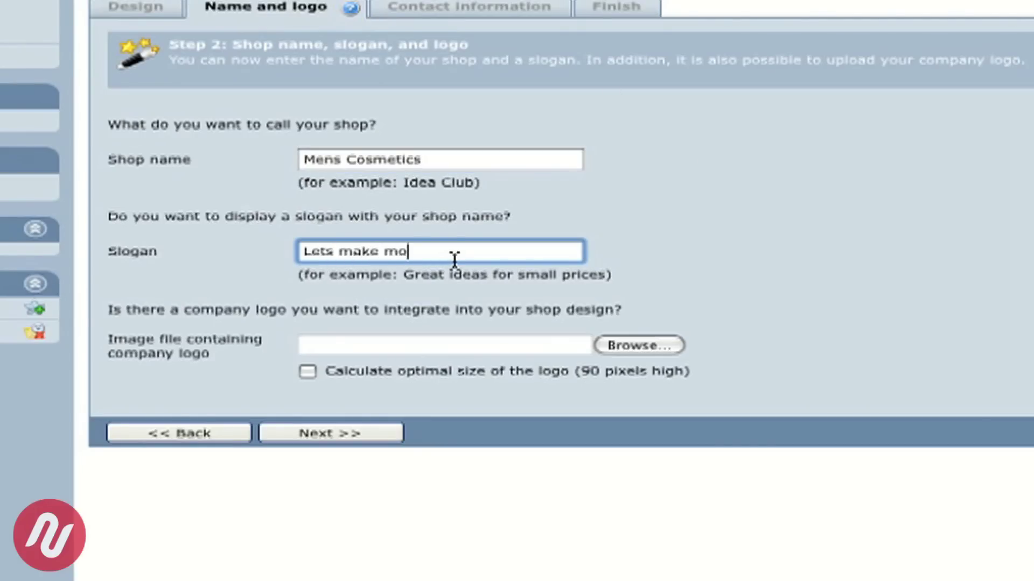
text(ney online)
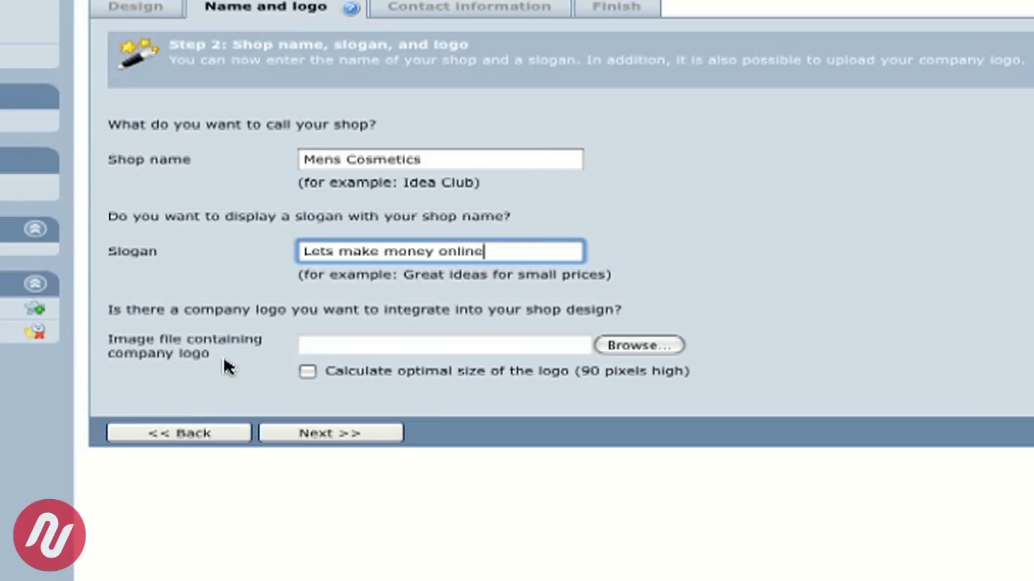
click(303, 437)
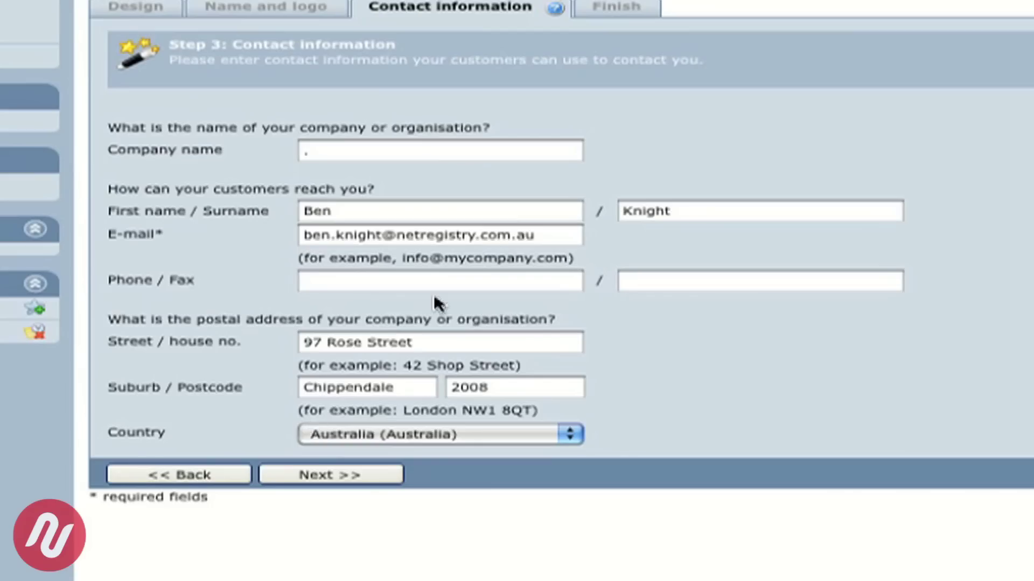
Step: Enter the company name in the contact details and advance to the Finish step
click(381, 150)
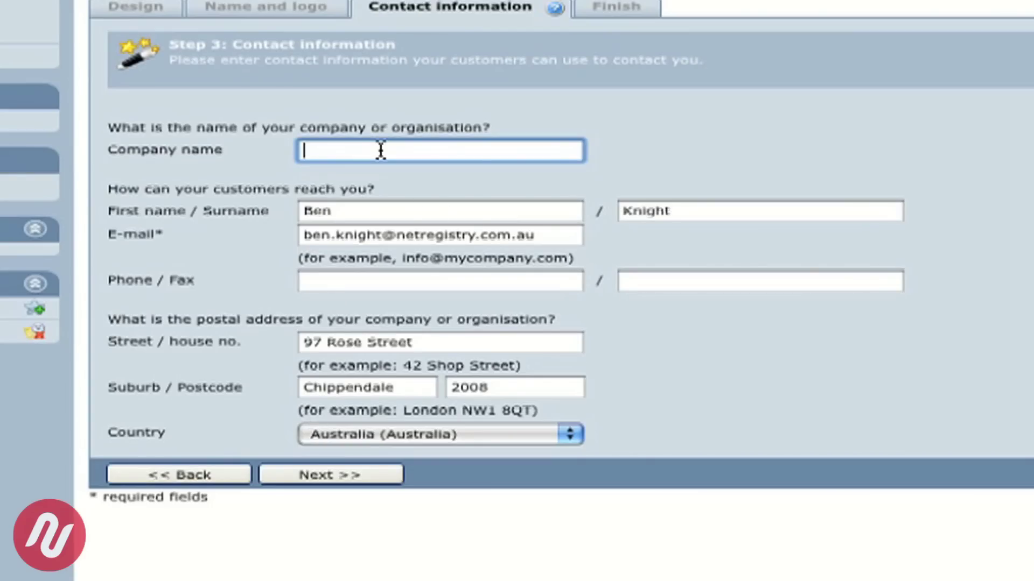
text(Bens Cosmetics)
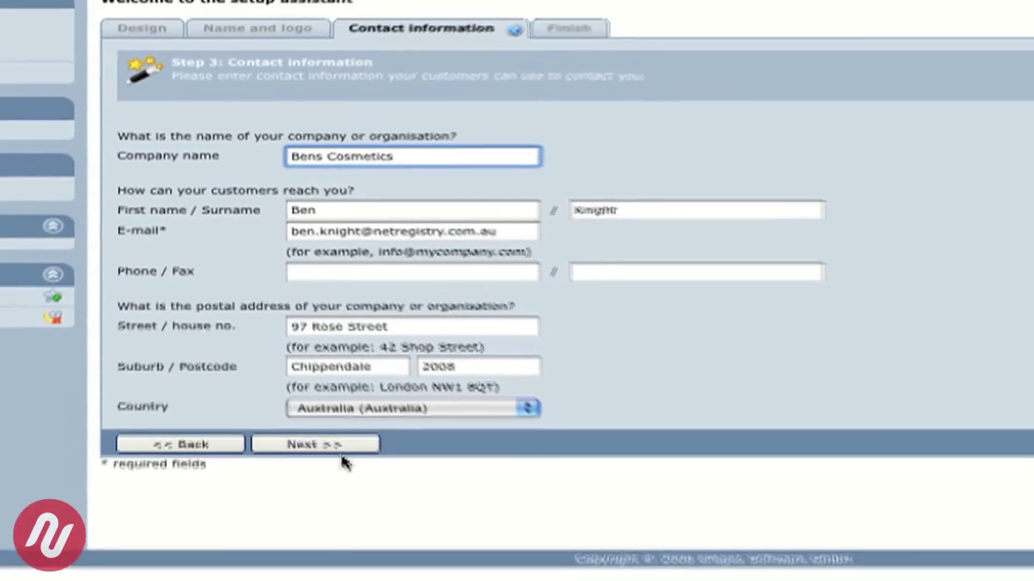
click(361, 478)
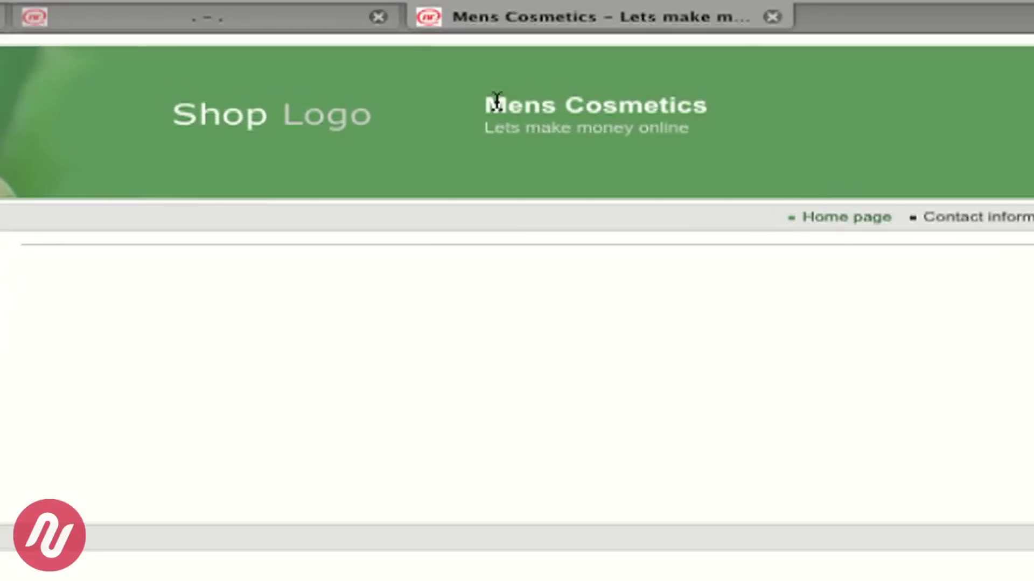
Step: Highlight the storefront title 'Mens Cosmetics' and its slogan 'Lets make money online'
drag(494, 104, 713, 106)
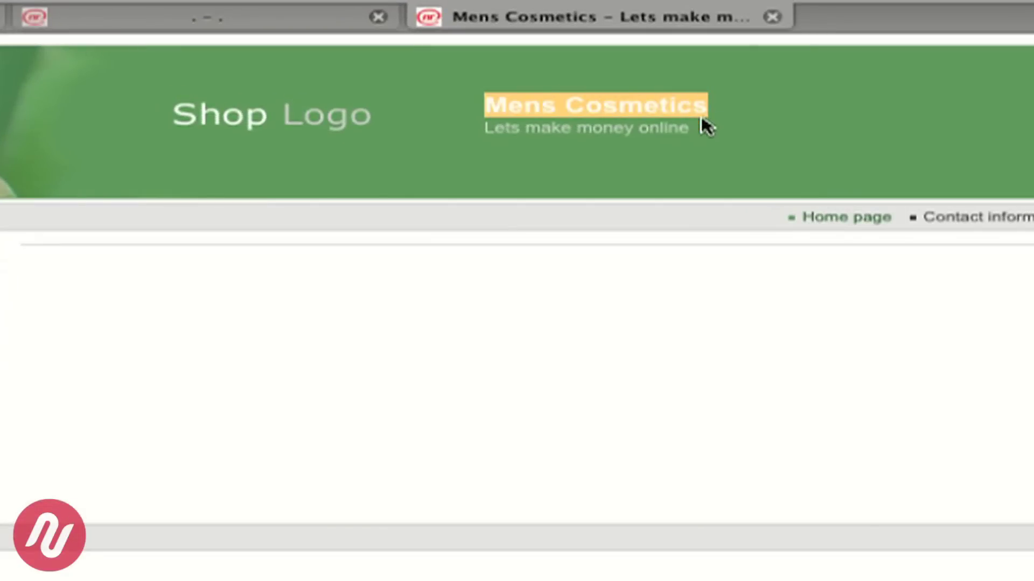
drag(481, 131, 703, 150)
click(583, 404)
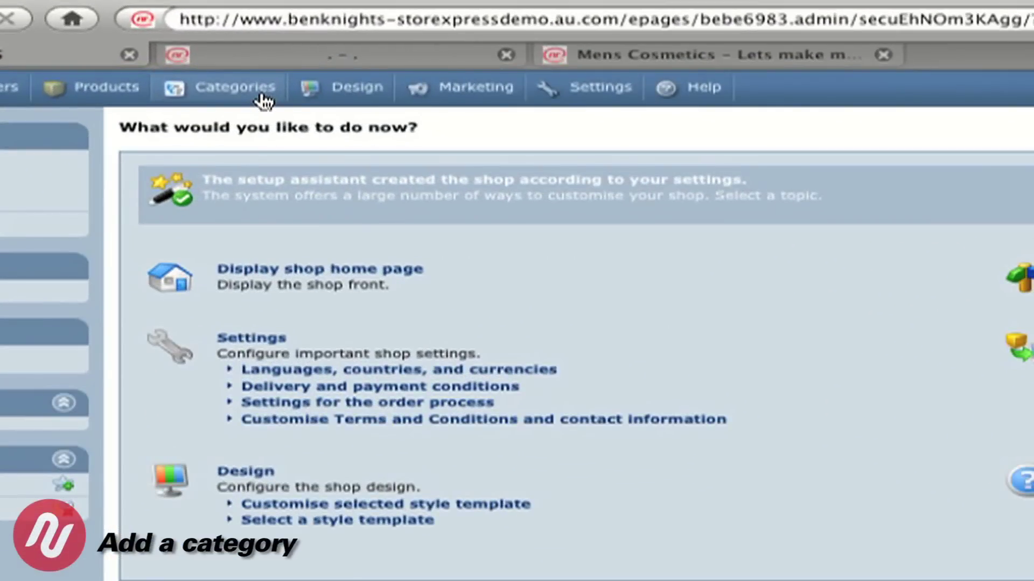
Step: Create category page 00001 named 'Mens Facial Cosmetics' with type Category and save it
click(263, 100)
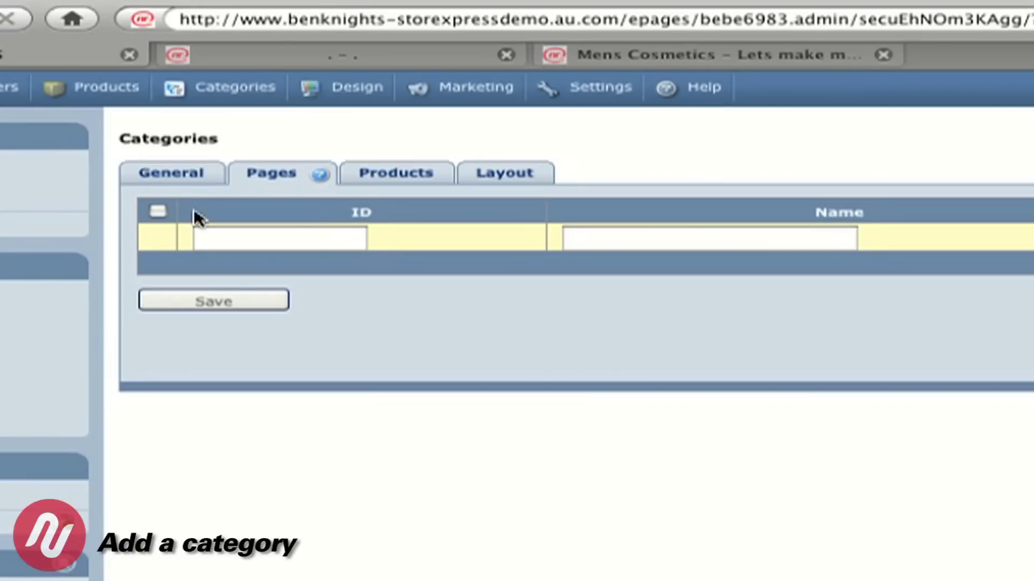
click(304, 246)
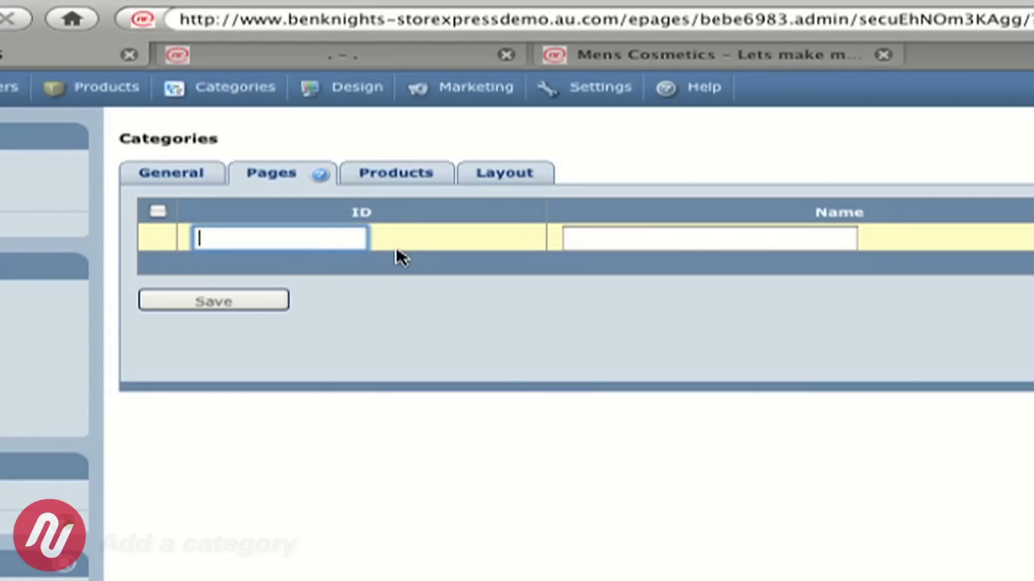
text(00001)
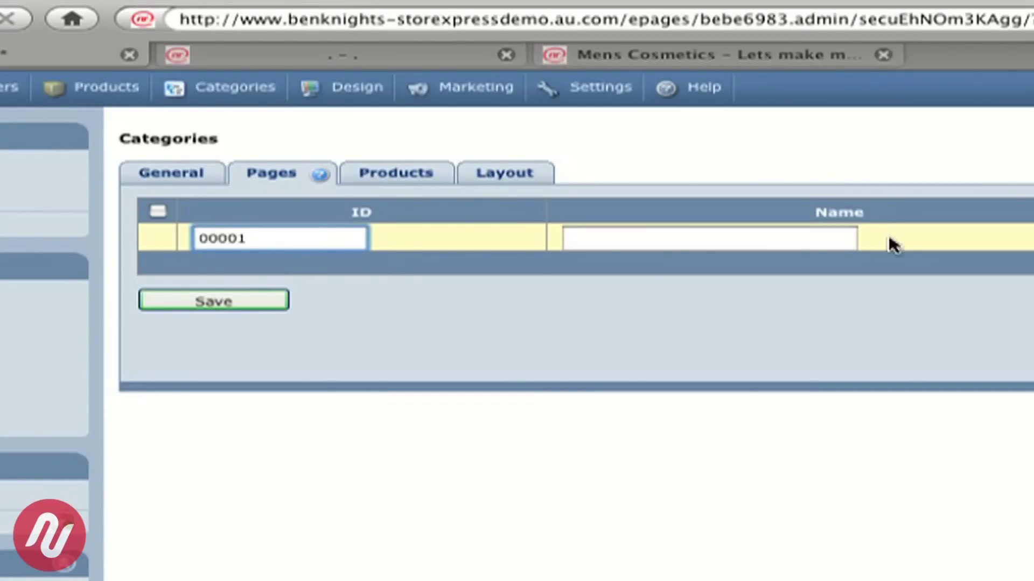
click(810, 241)
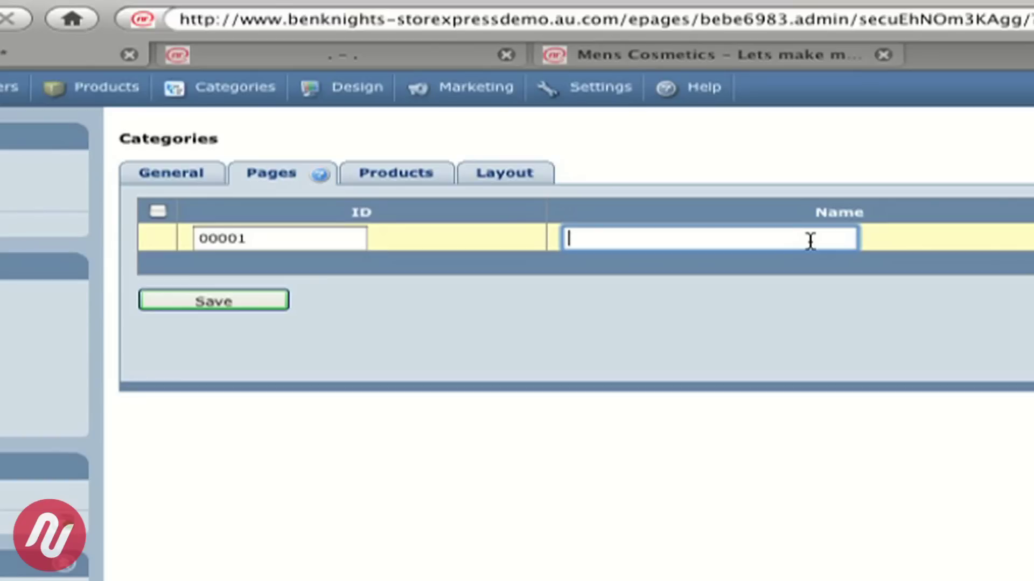
text(Mens Facial )
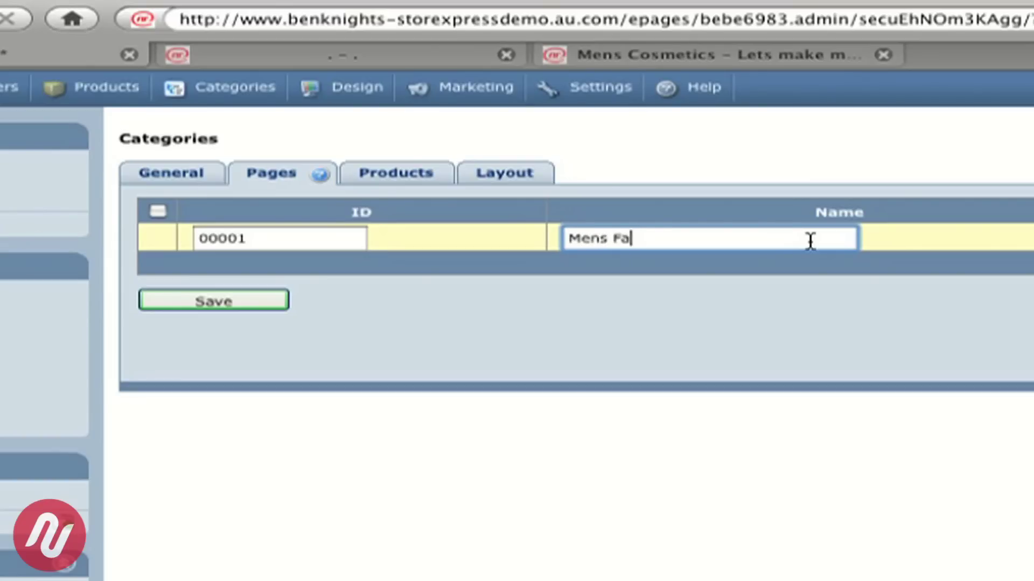
text(Cosmetics)
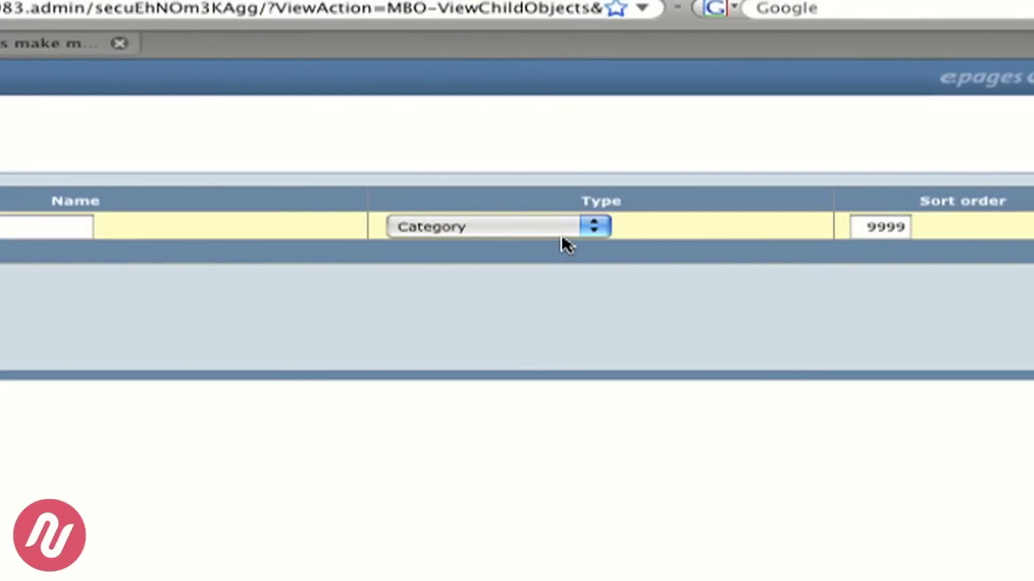
click(566, 235)
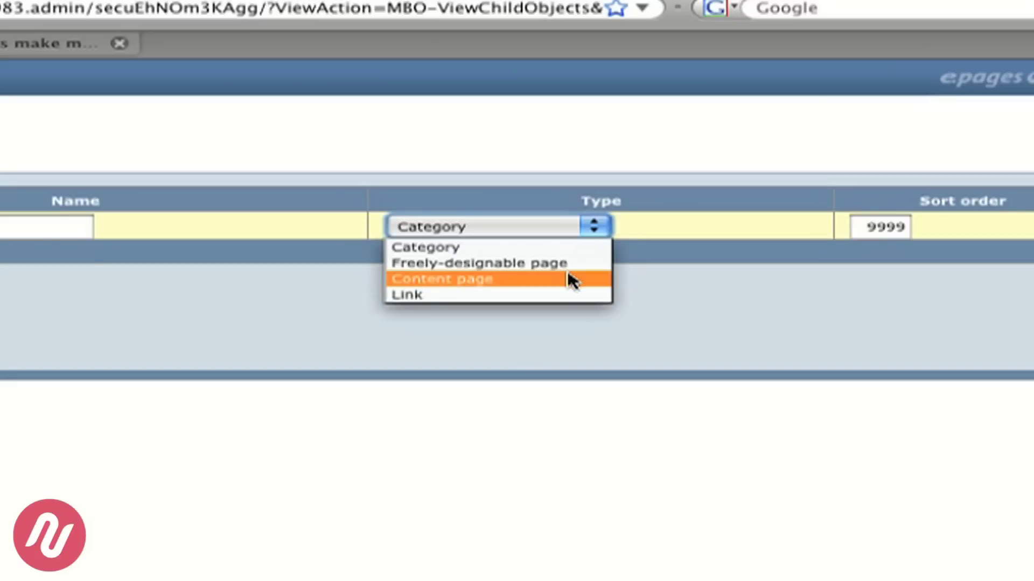
click(837, 250)
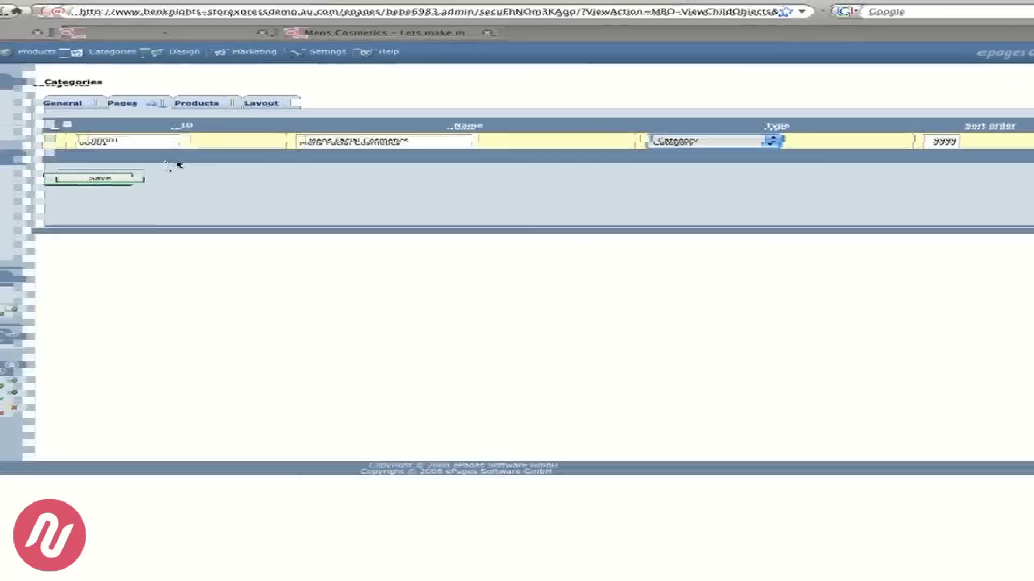
click(209, 161)
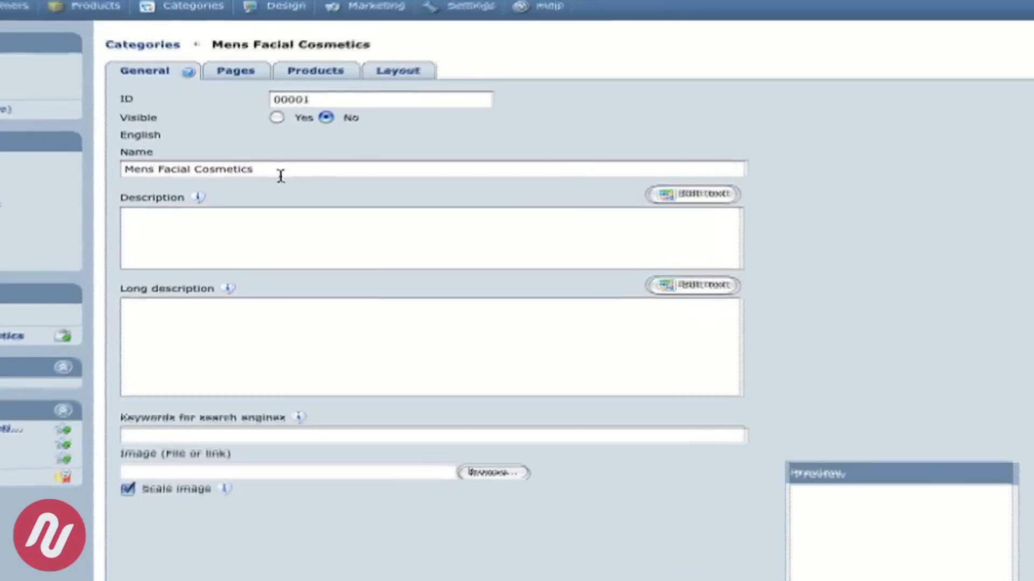
Step: Enter a short description and a long description for the category
click(261, 166)
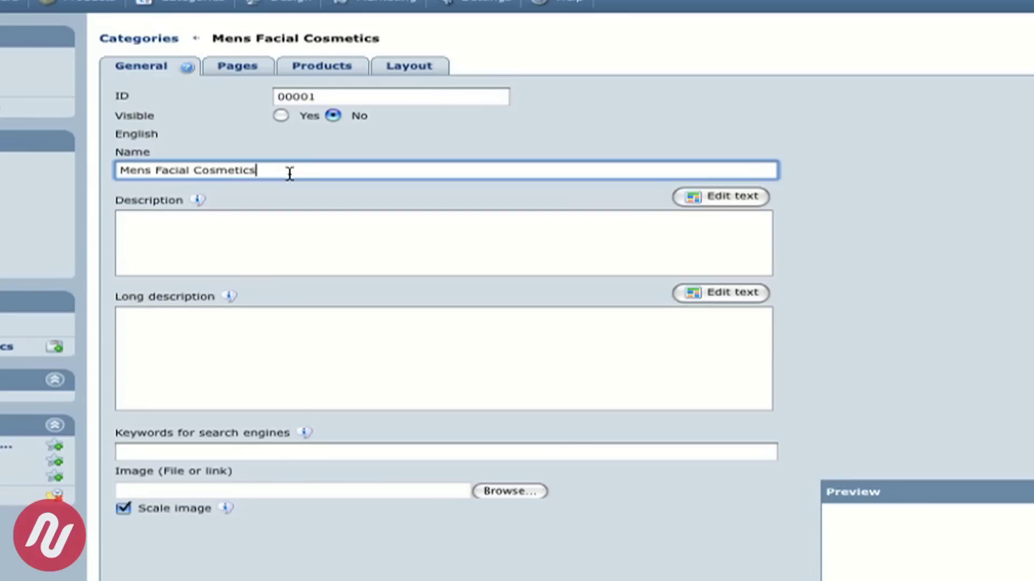
click(290, 227)
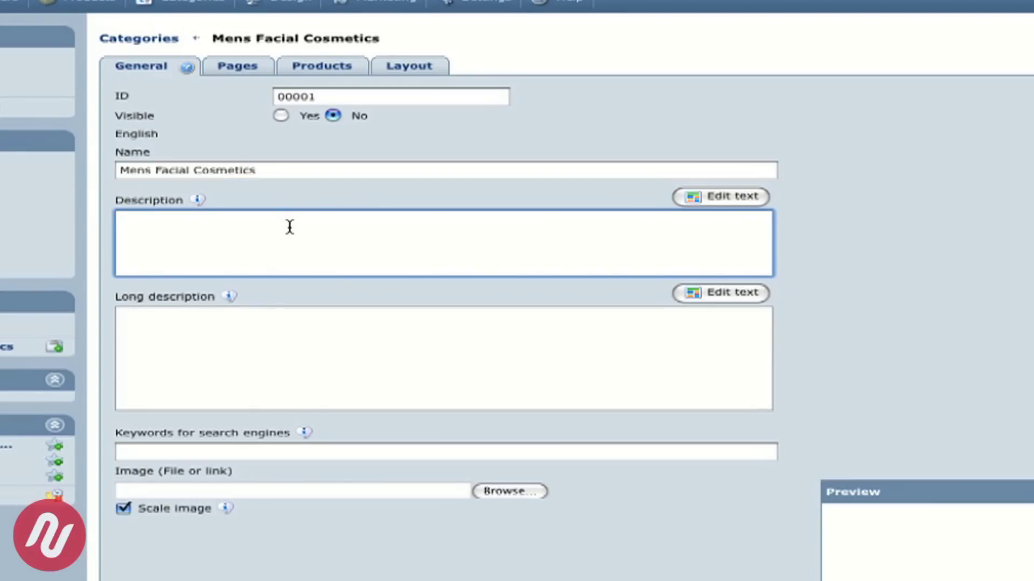
text(This is a shirt descitp)
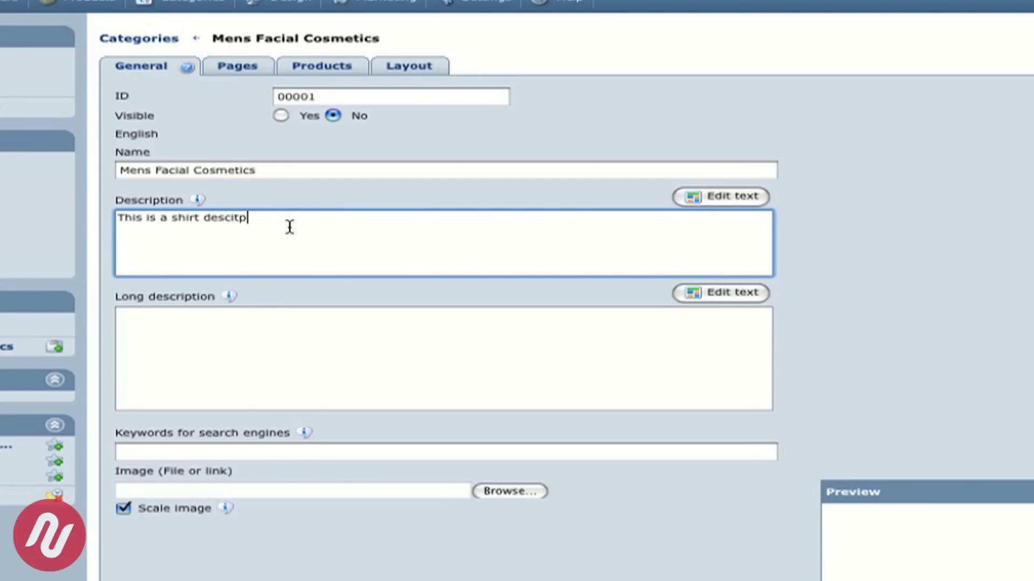
text(tion for demo purposes)
click(226, 361)
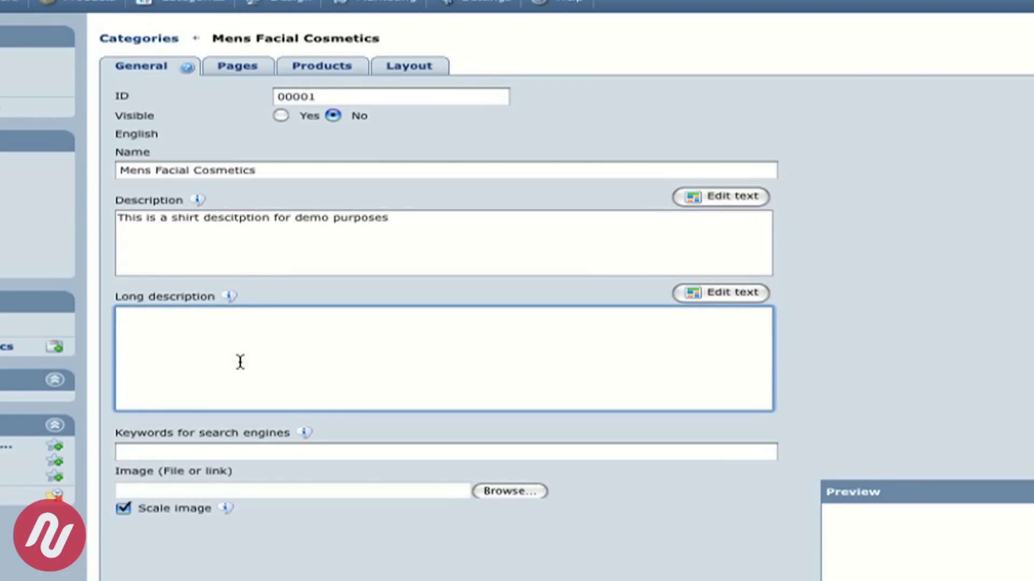
text(Long descriptions are full)
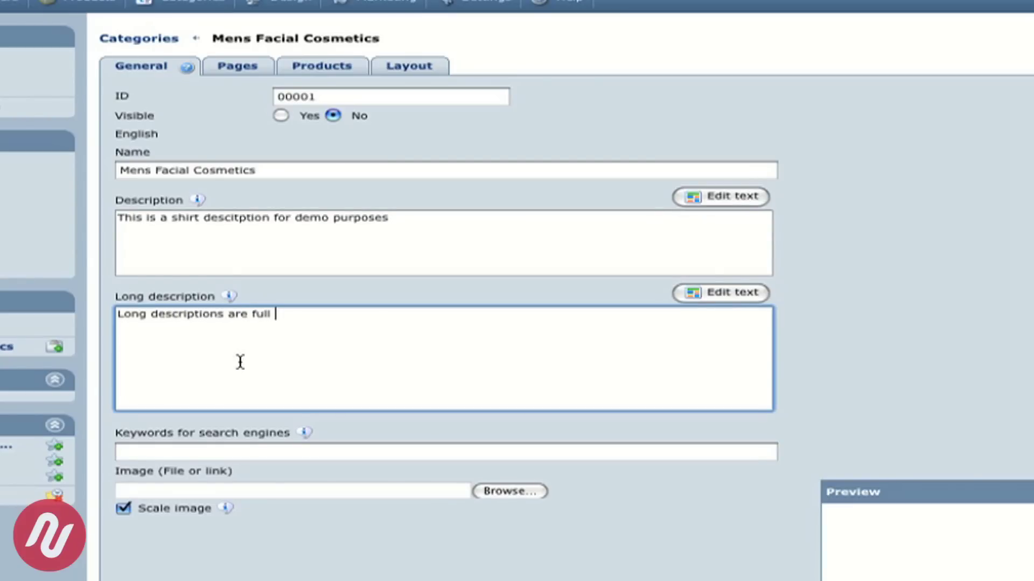
text(of great detail)
Step: Add the keywords 'Mens Facial Cosmetics', set Visible to Yes, and save the category
click(299, 450)
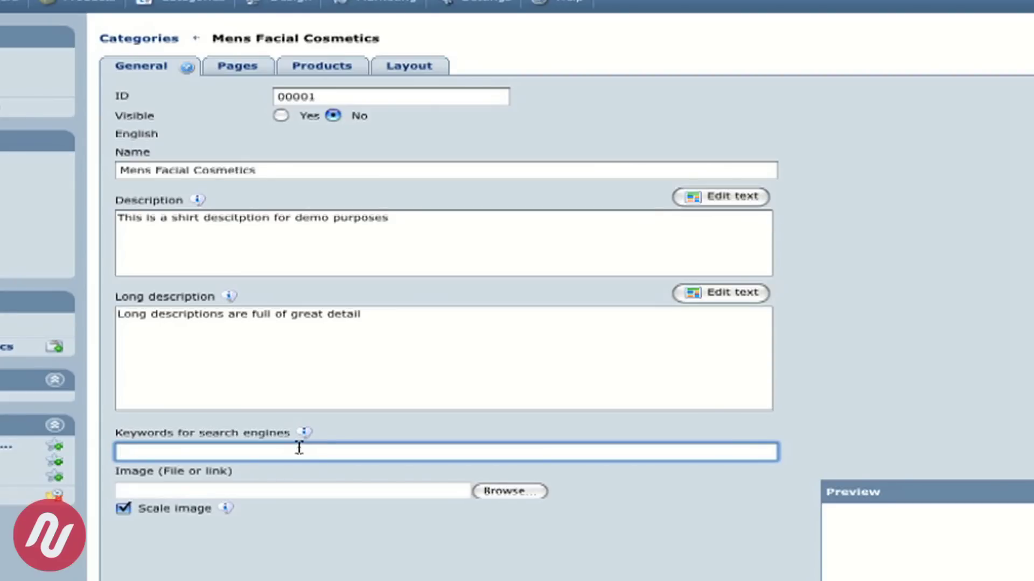
text(Mens Facial Codt)
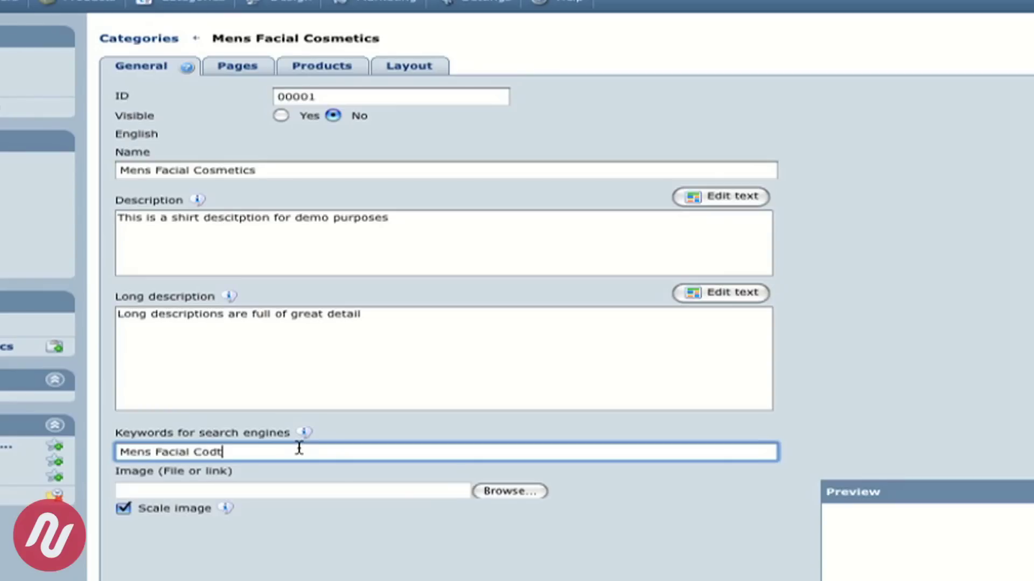
key(BackSpace)
key(BackSpace)
text(smetics)
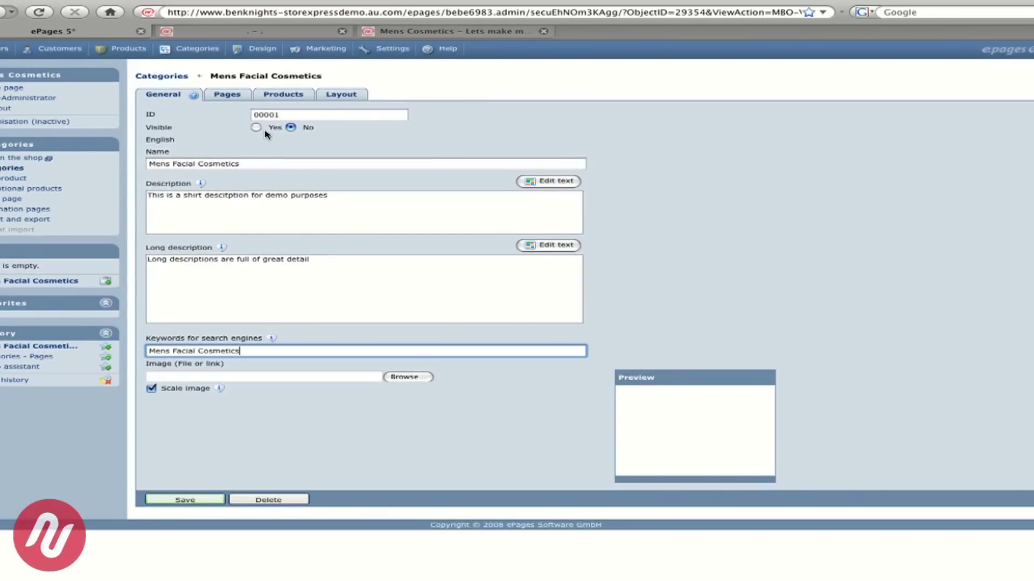
click(257, 127)
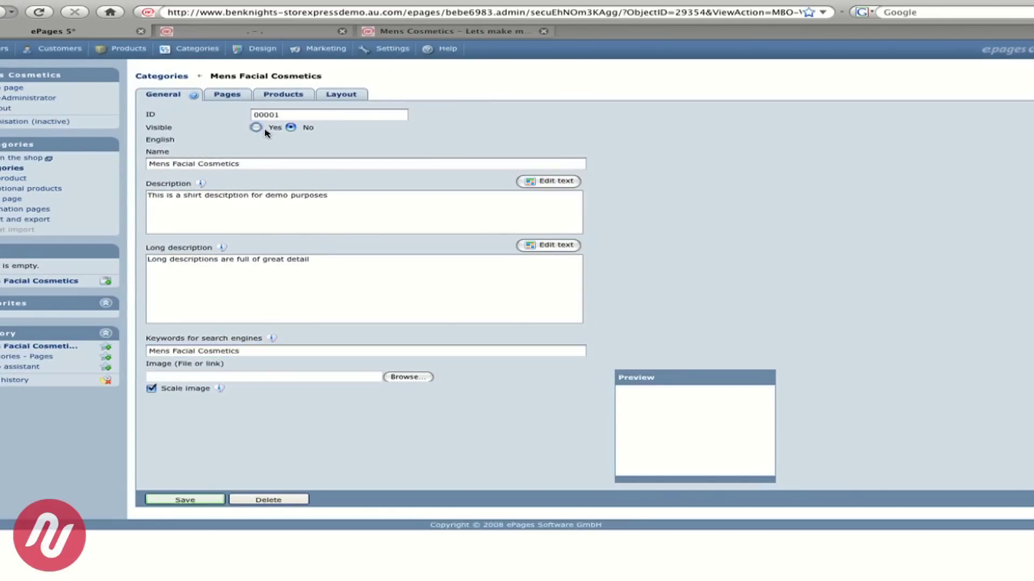
click(184, 500)
click(385, 32)
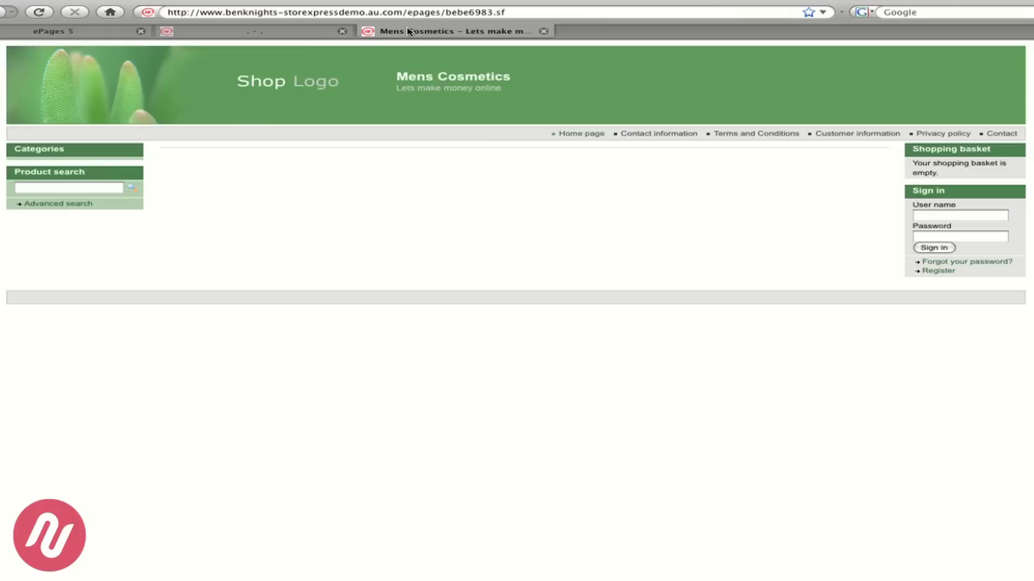
Step: Reload the storefront and open the Mens Facial Cosmetics category page
click(45, 16)
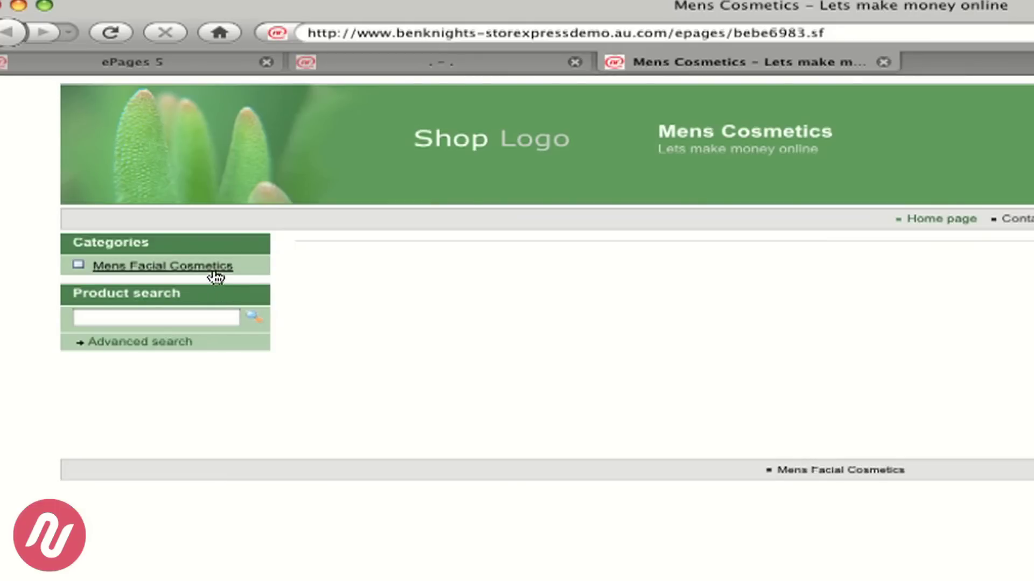
click(180, 273)
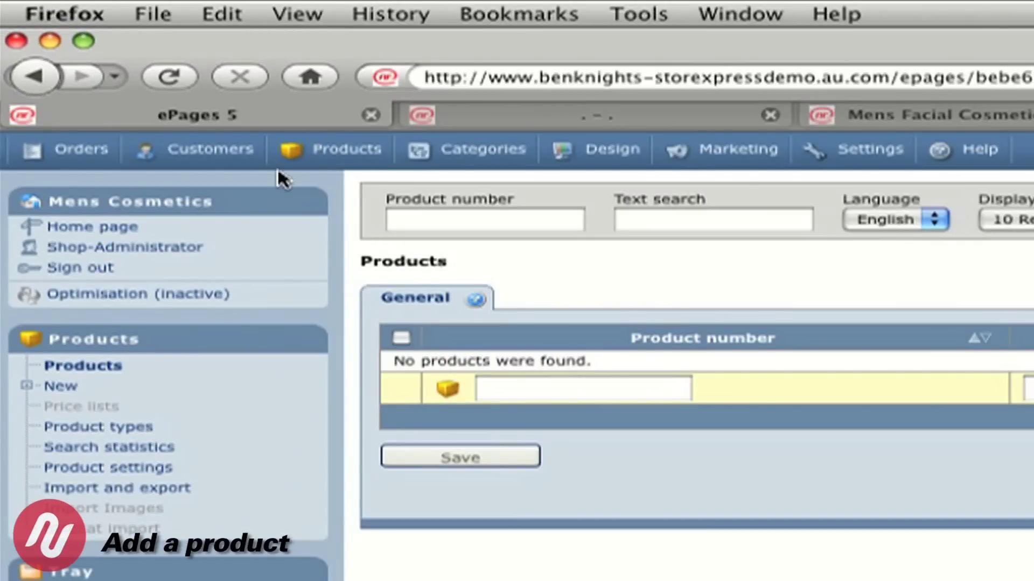
Step: Start a new visible product numbered 00000001 with a 45.95 AU$ list price
click(340, 159)
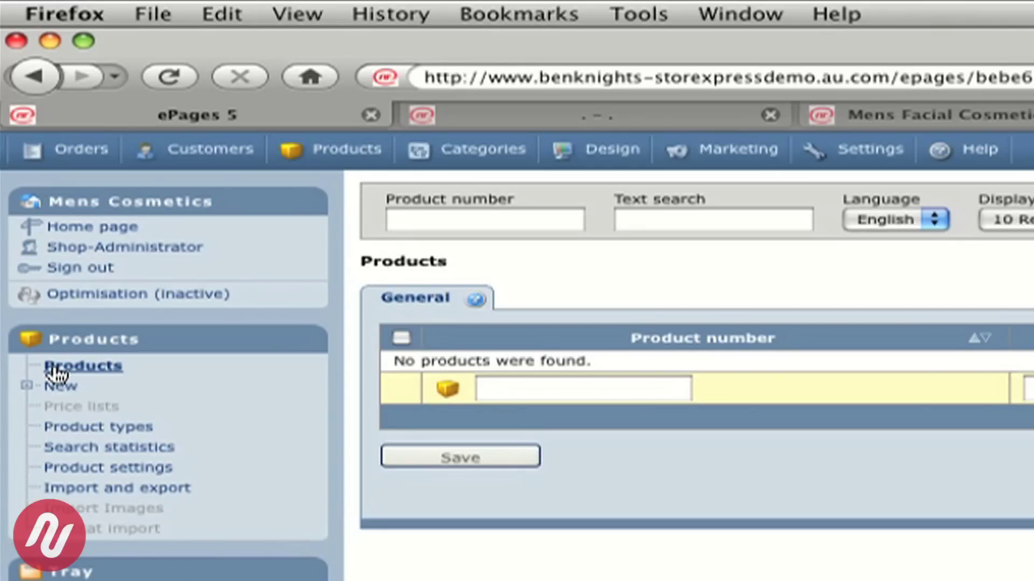
click(58, 388)
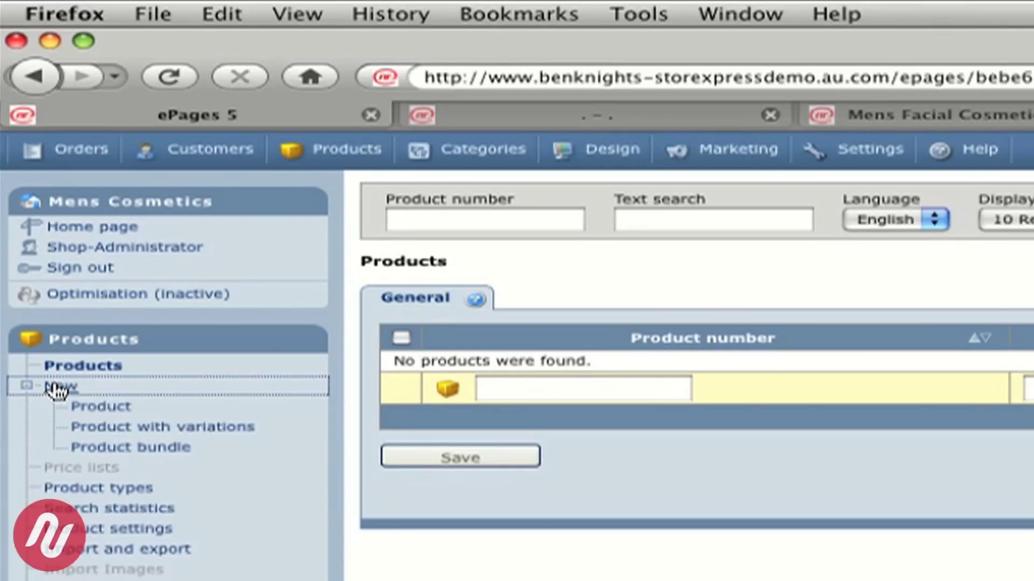
click(101, 408)
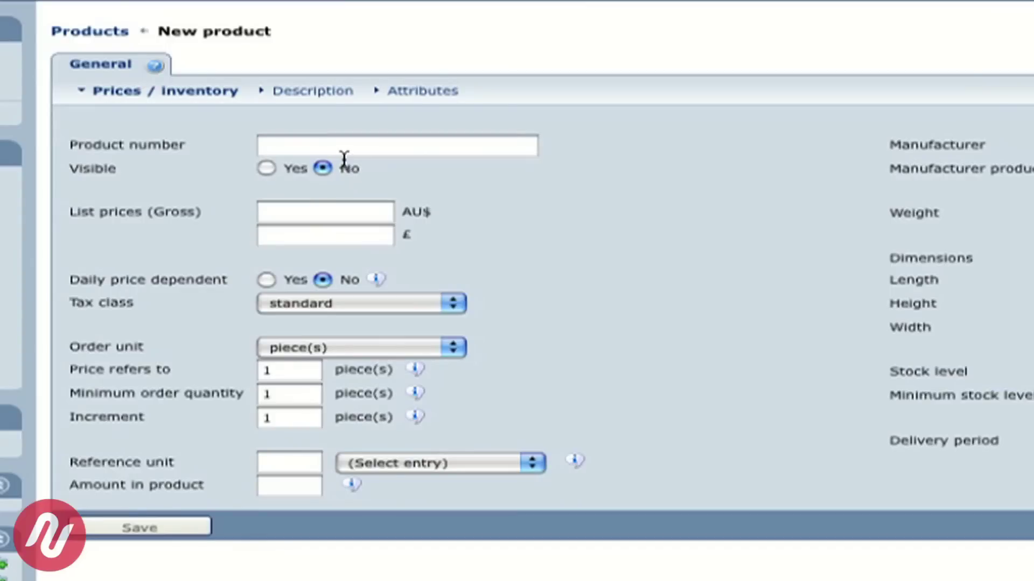
click(484, 224)
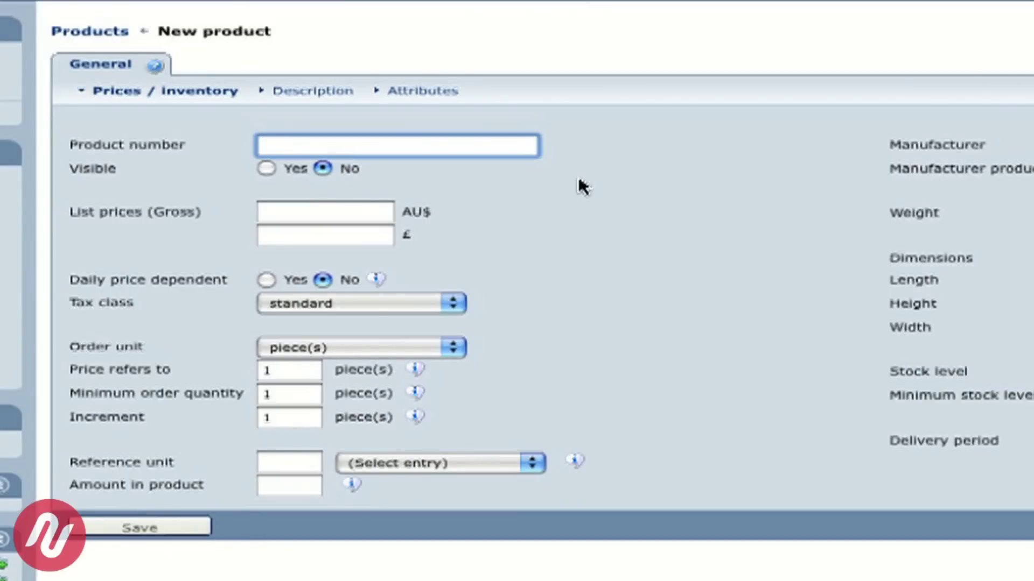
text(00000001)
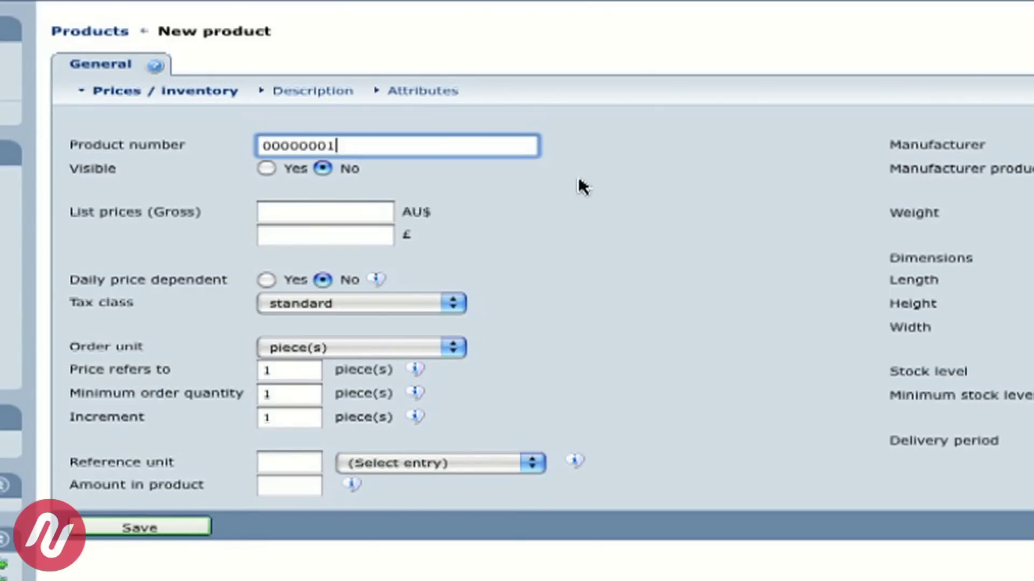
click(277, 172)
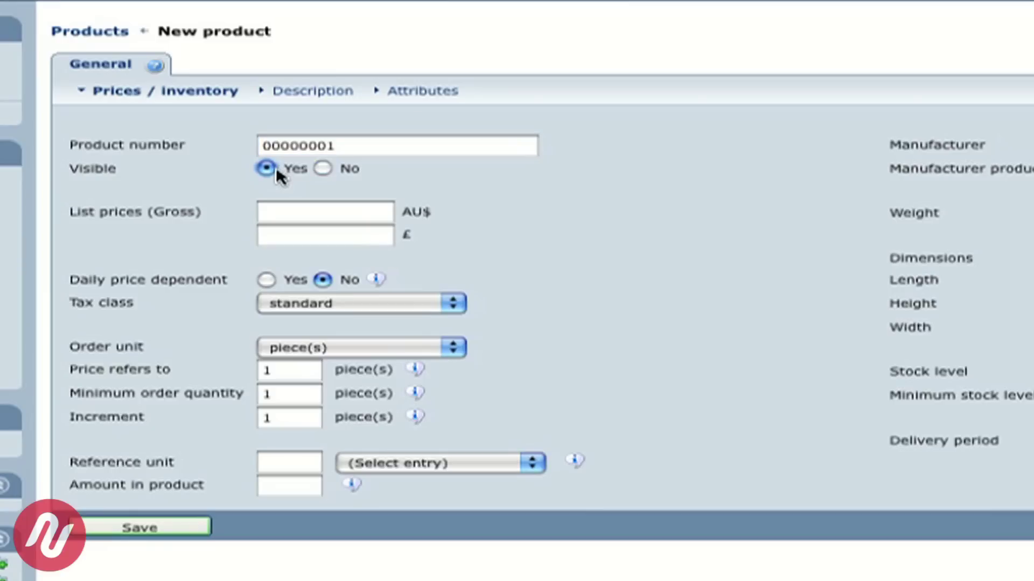
click(284, 205)
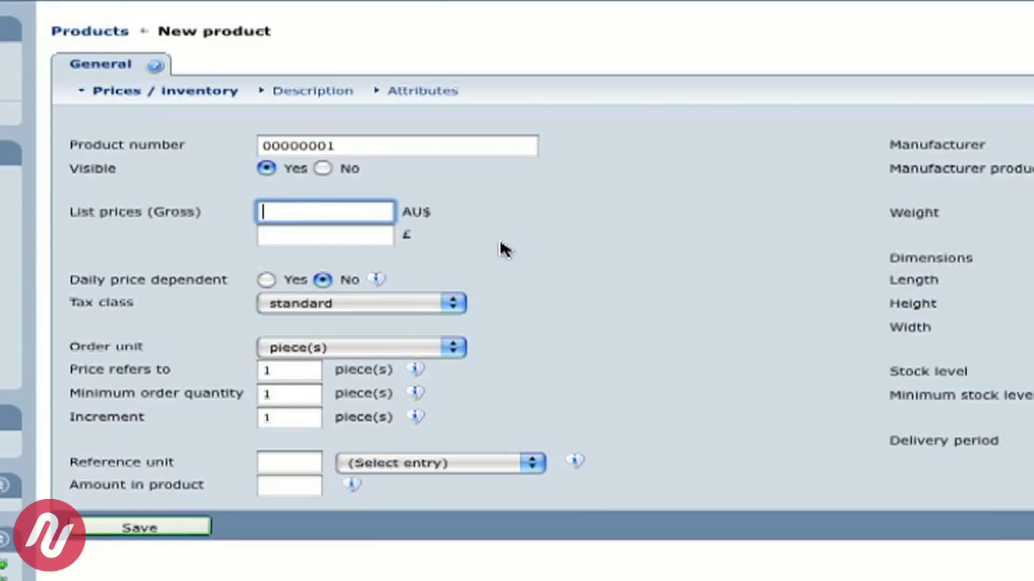
text(45.95)
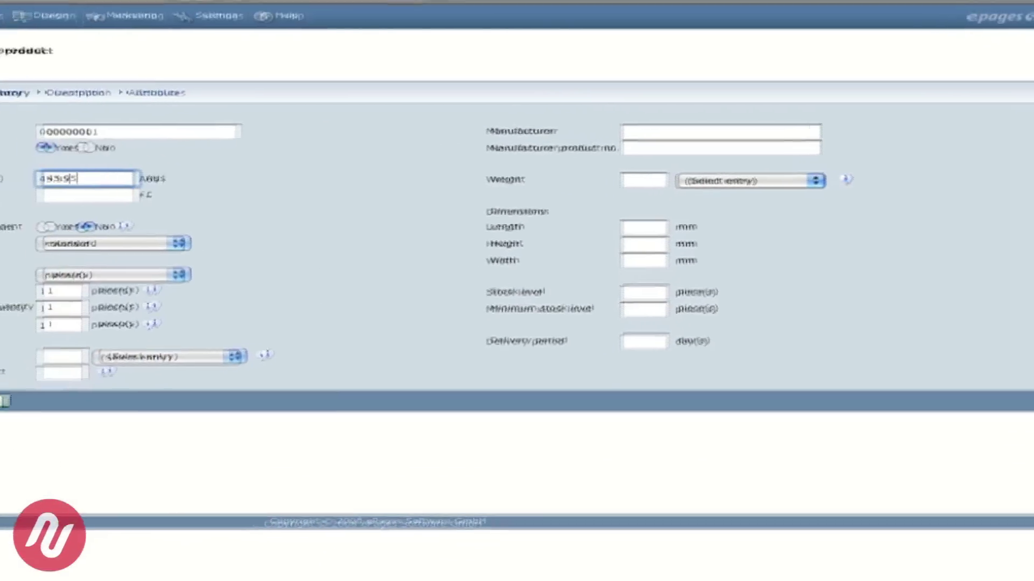
Step: Save the product, then name it 'Mens Facial Creme' and give it a short description
click(166, 353)
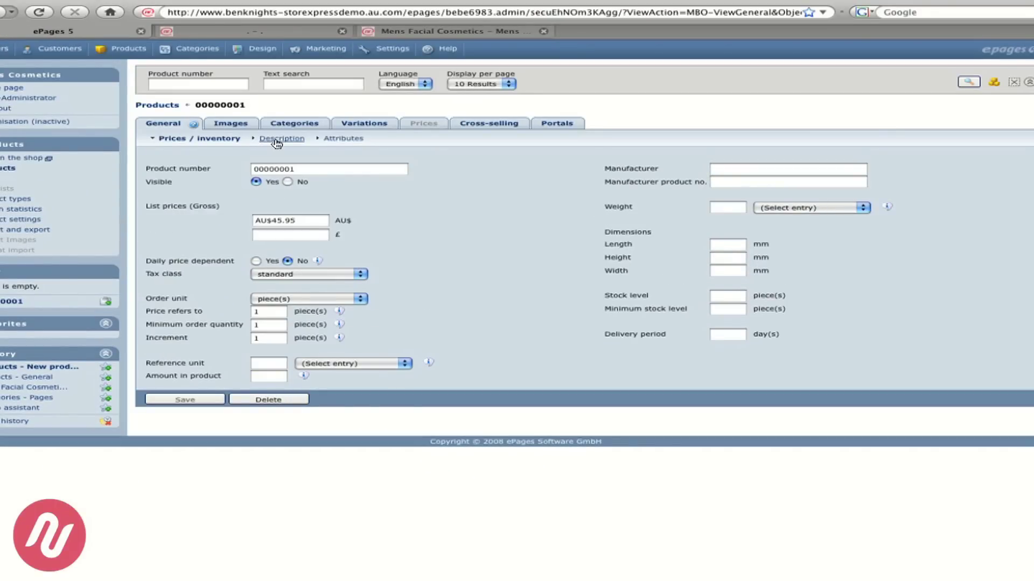
click(277, 140)
click(271, 183)
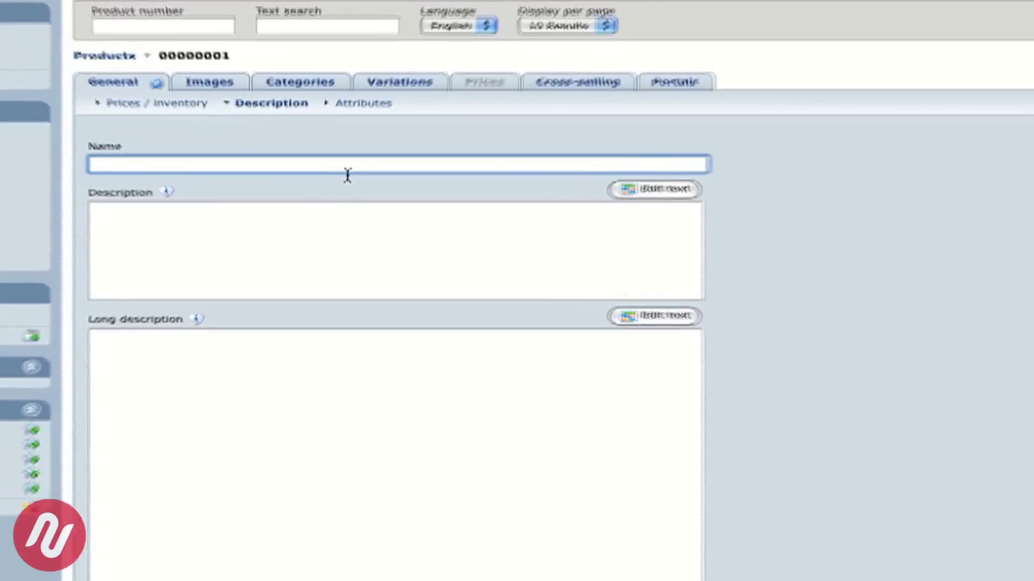
text(Mens Fa)
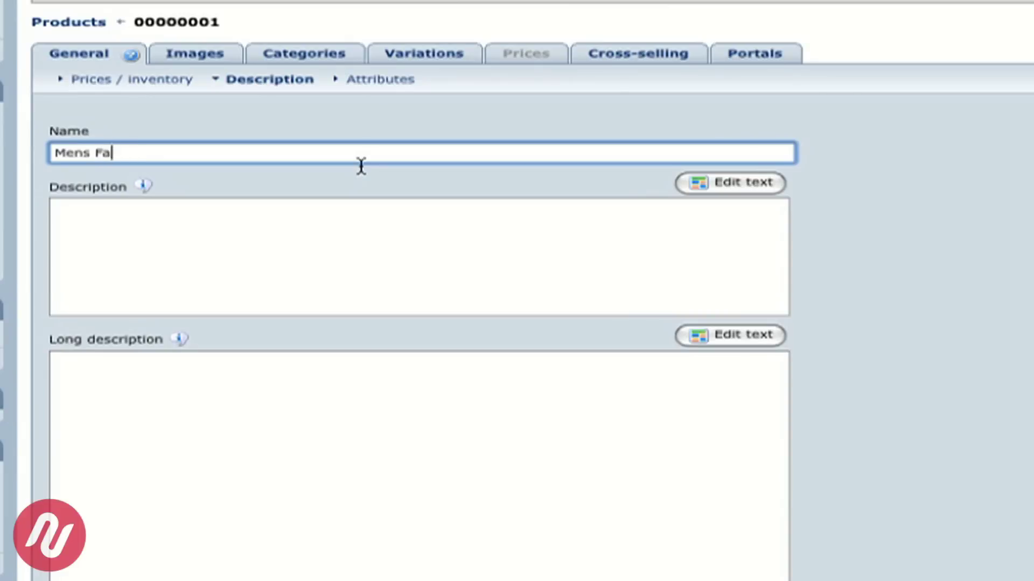
text(cial Creme)
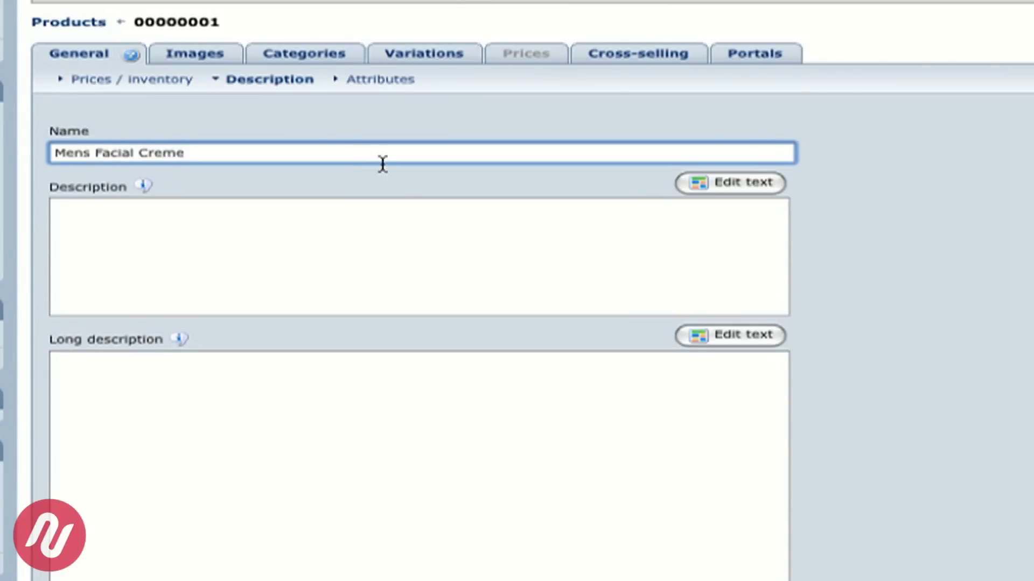
click(371, 209)
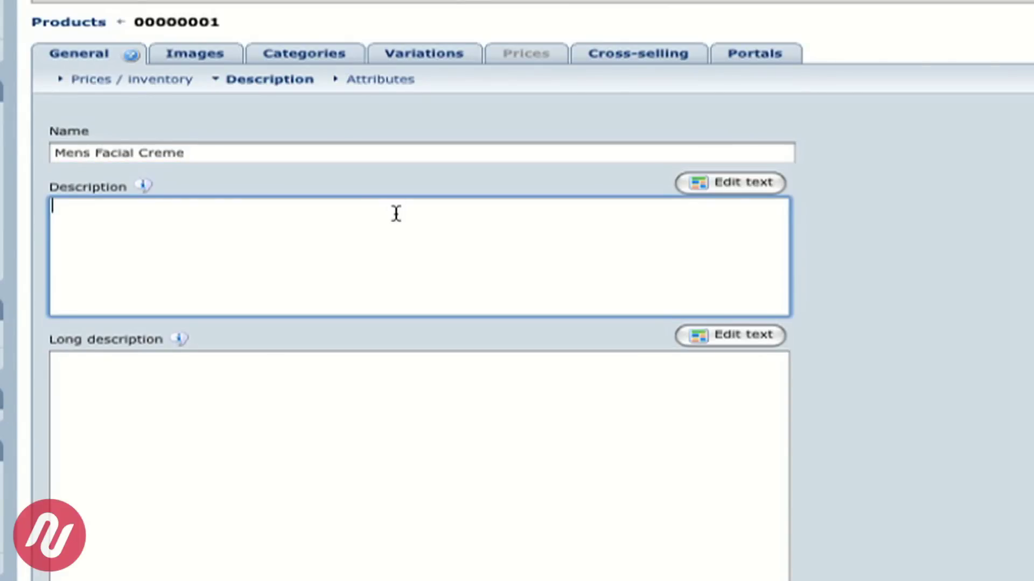
text(This is a short descr)
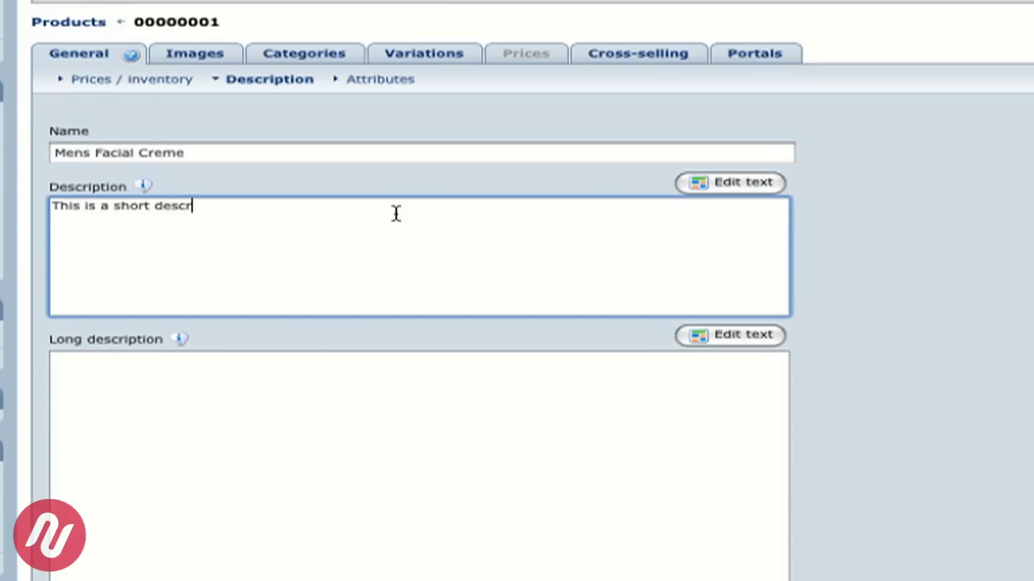
text(iption to identify your)
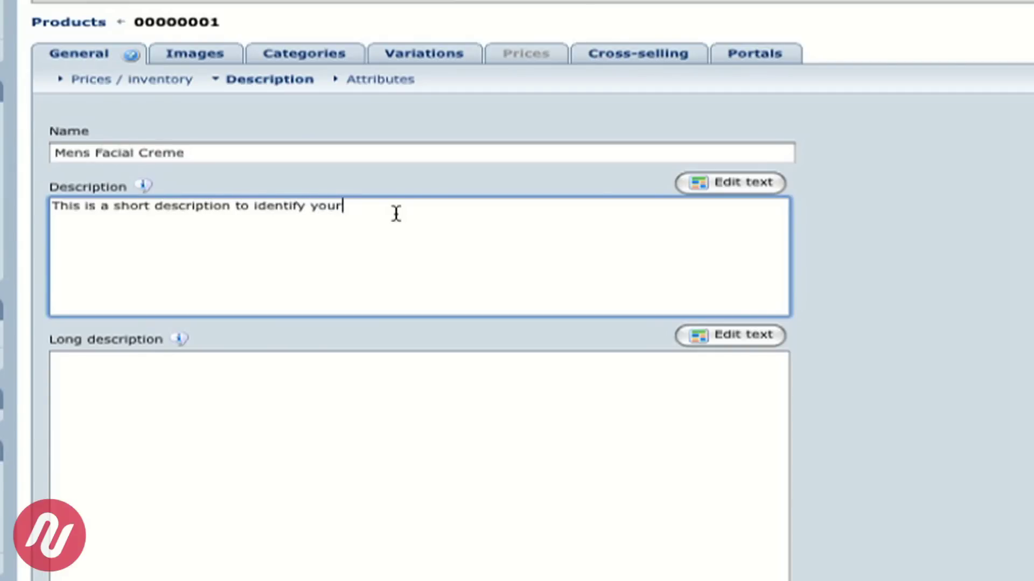
text( roduct exactly)
Step: Write the long description 'This is a long description for your products' and save
click(346, 415)
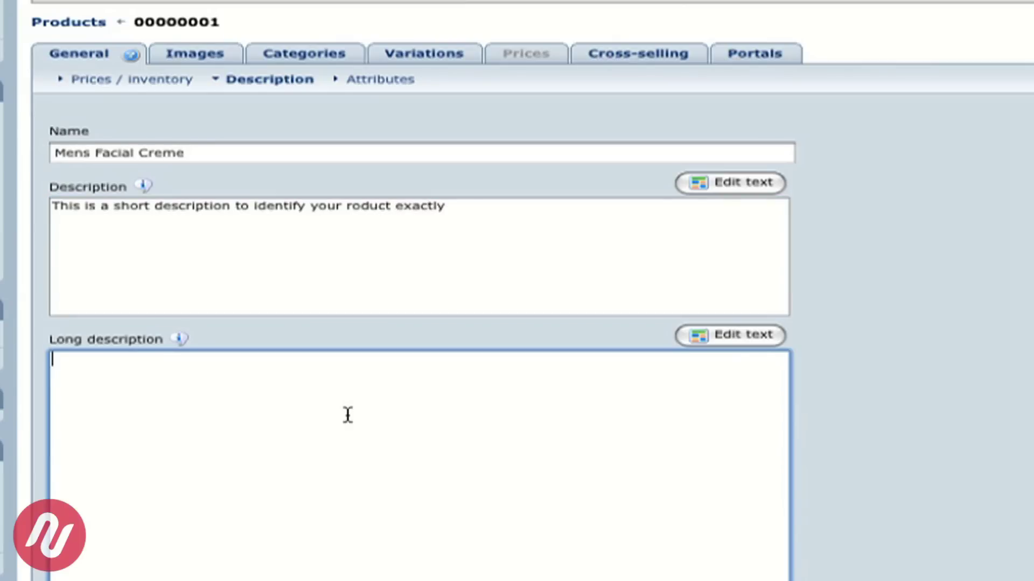
text(This is a long)
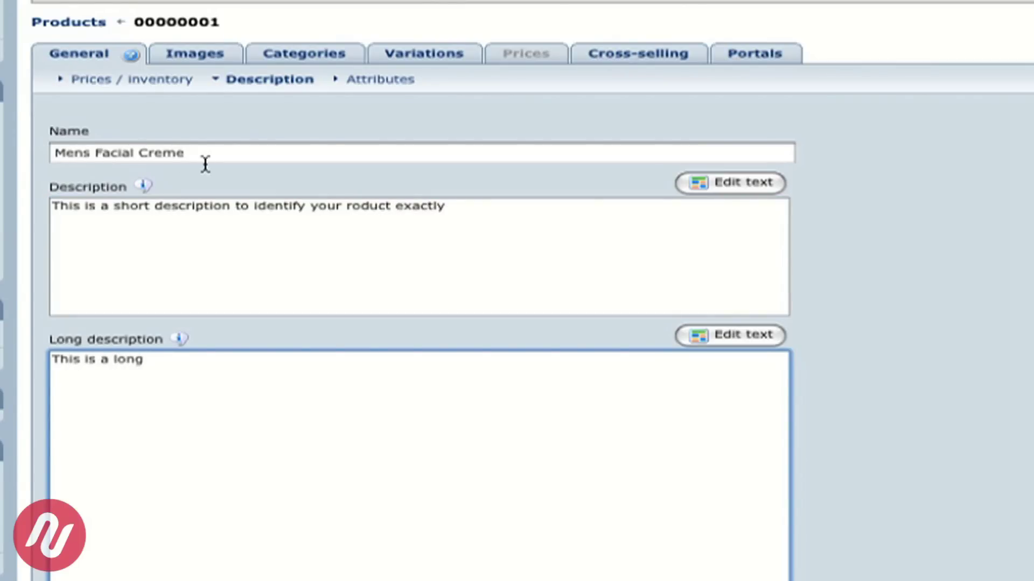
drag(208, 157, 18, 153)
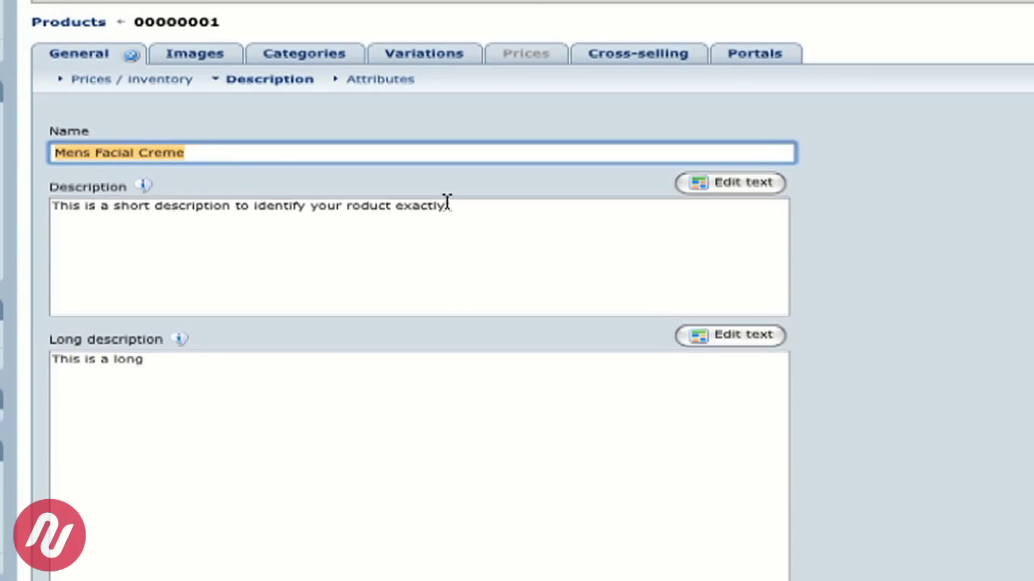
drag(446, 205, 50, 205)
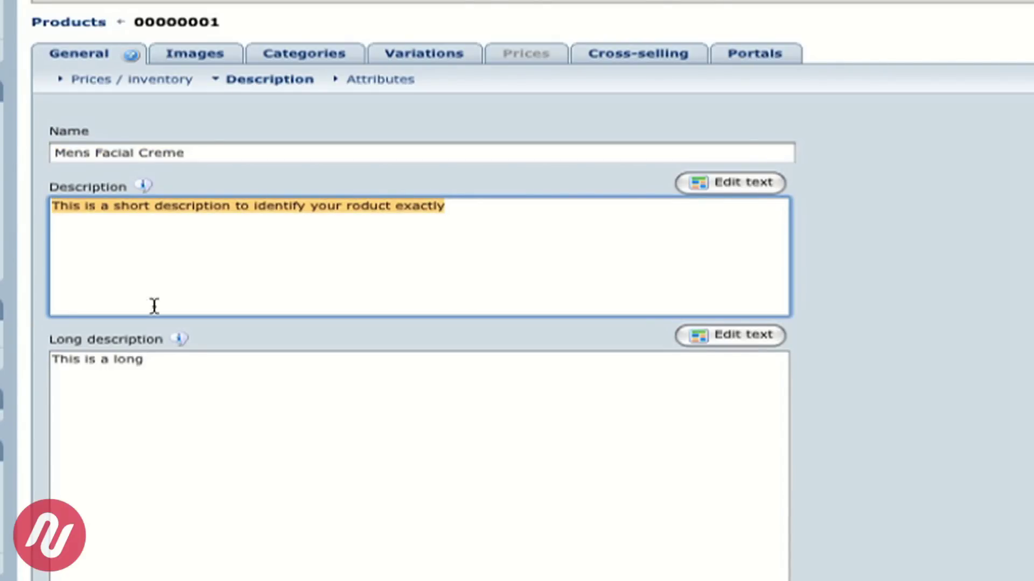
click(173, 365)
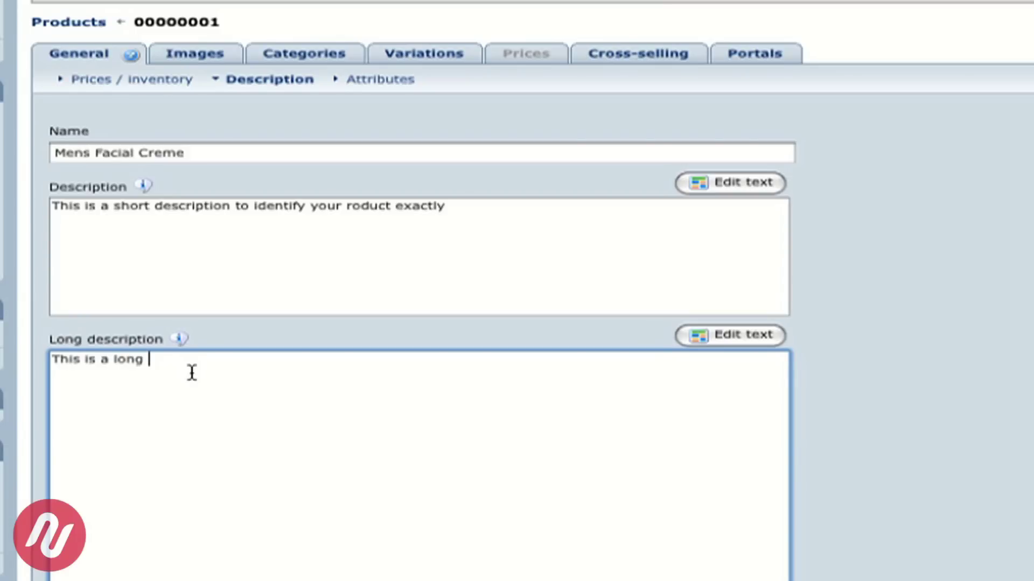
text(description)
text(for you)
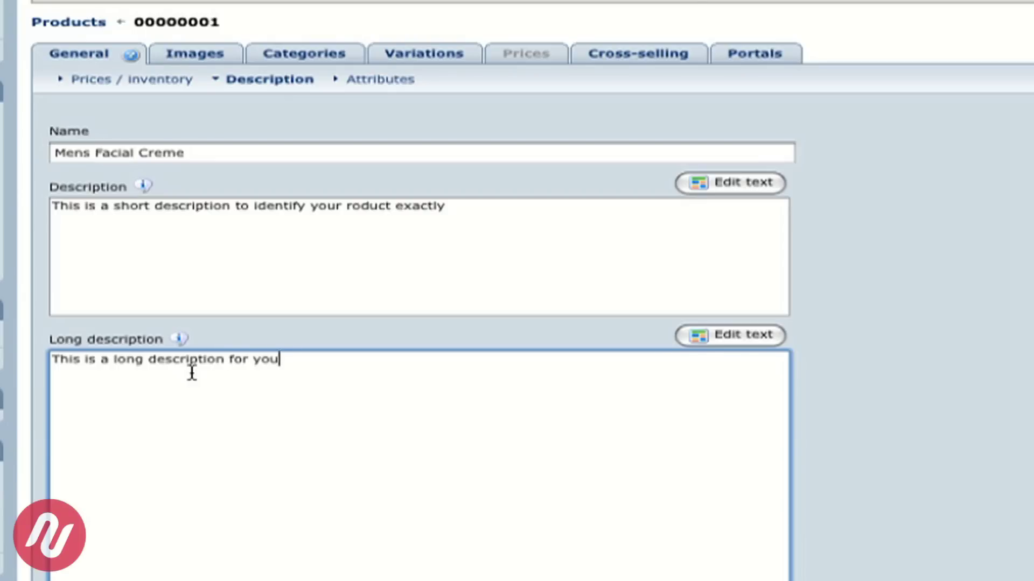
text(r products)
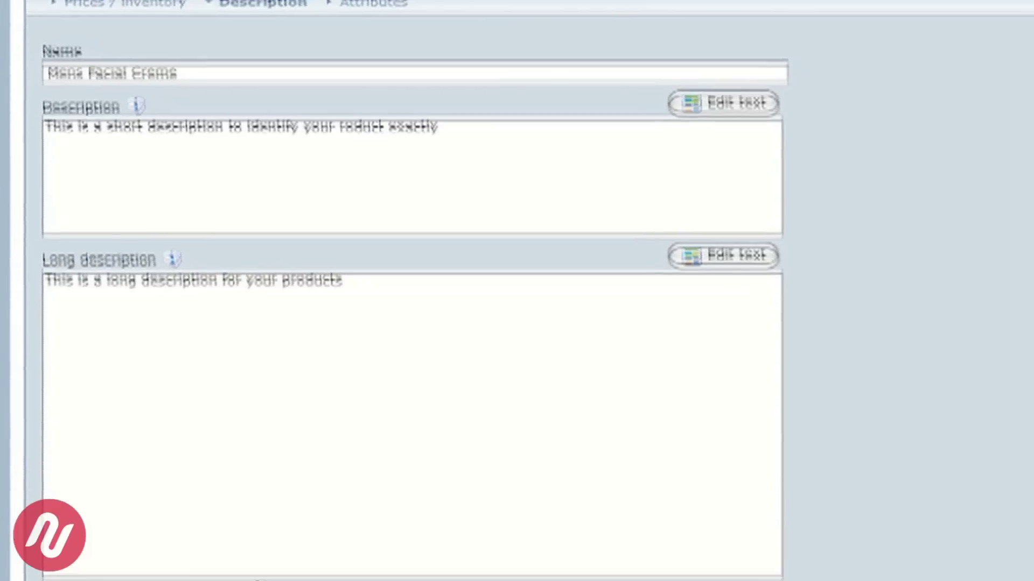
click(242, 580)
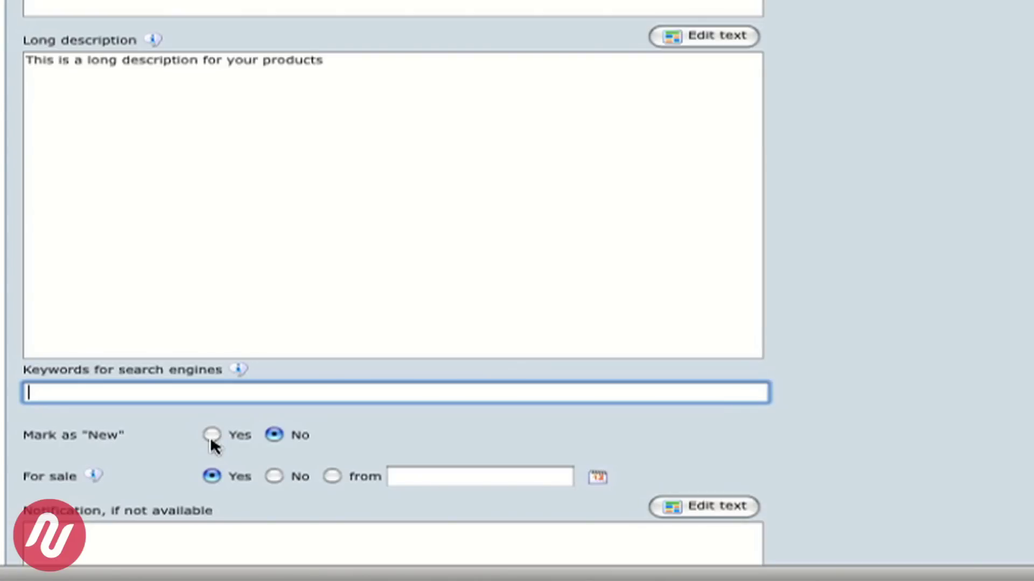
click(180, 447)
scroll(178, 446, down, 3)
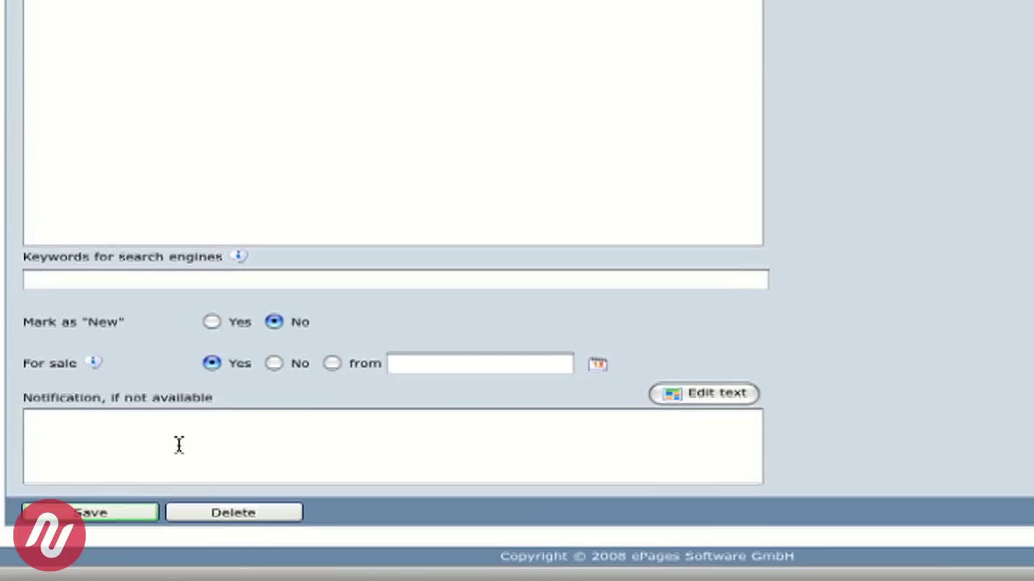
click(141, 512)
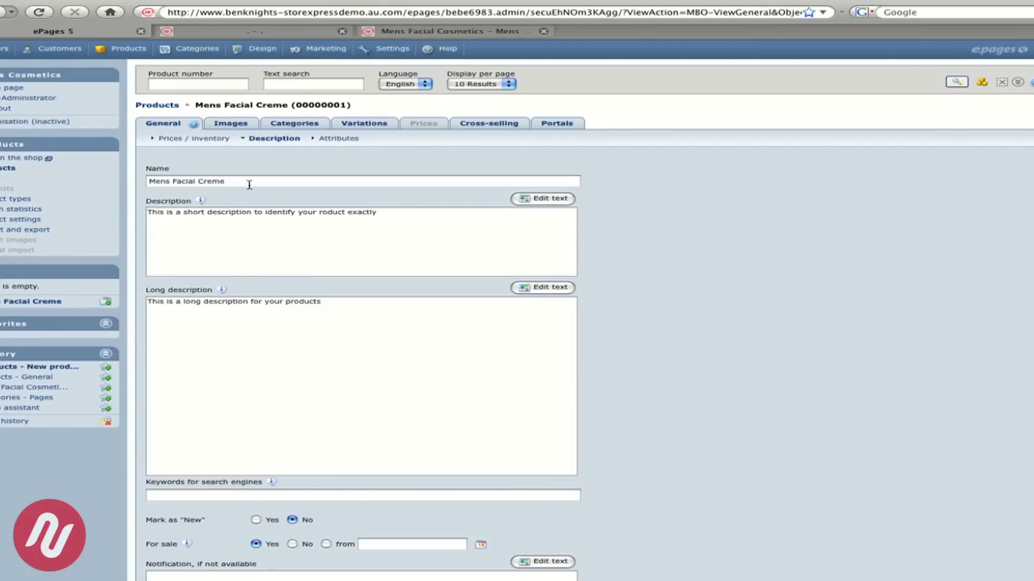
Step: Upload product1.jpg from the Desktop as the product's image on the Images tab
click(221, 125)
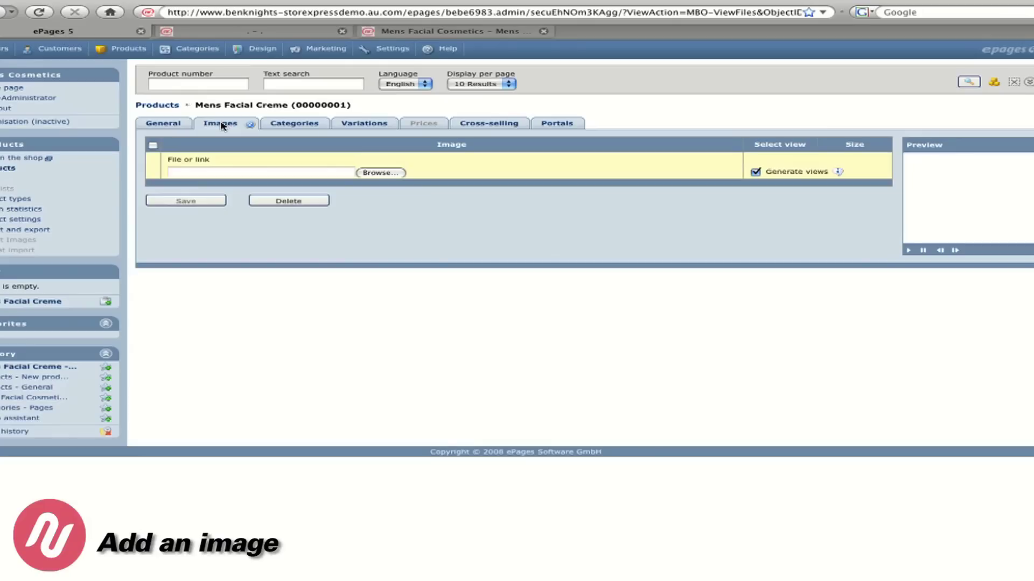
click(392, 173)
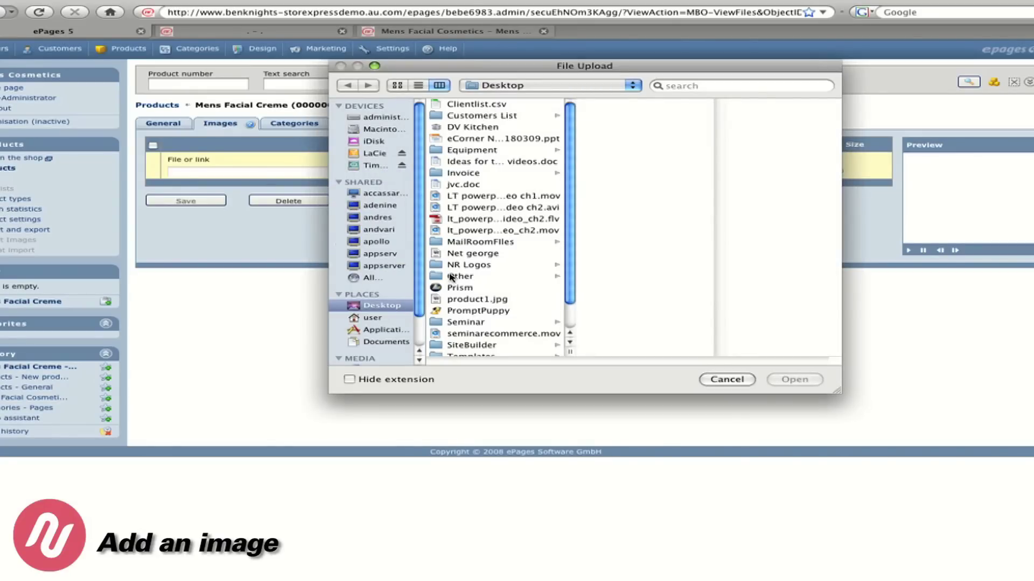
scroll(451, 277, down, 3)
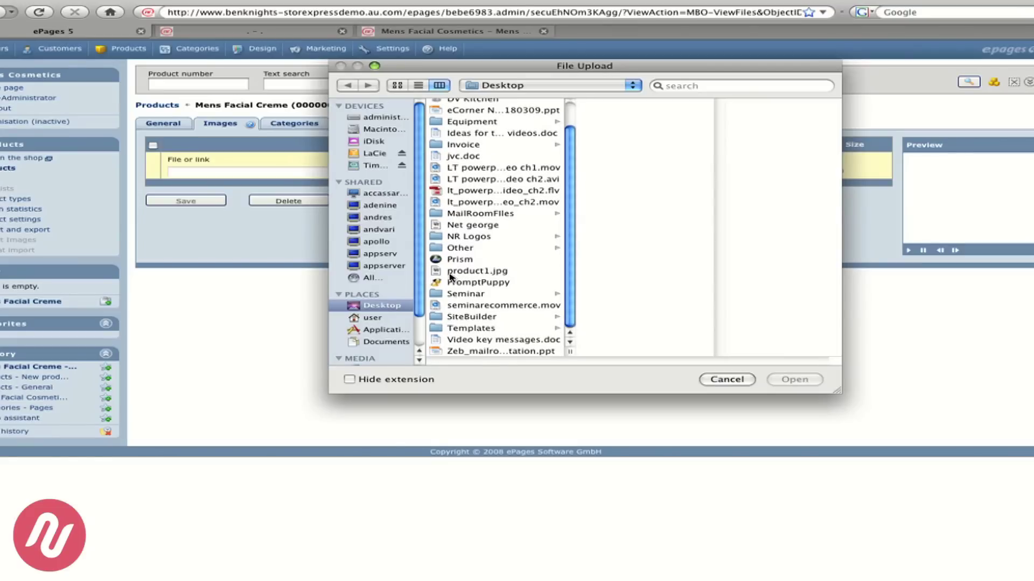
click(468, 270)
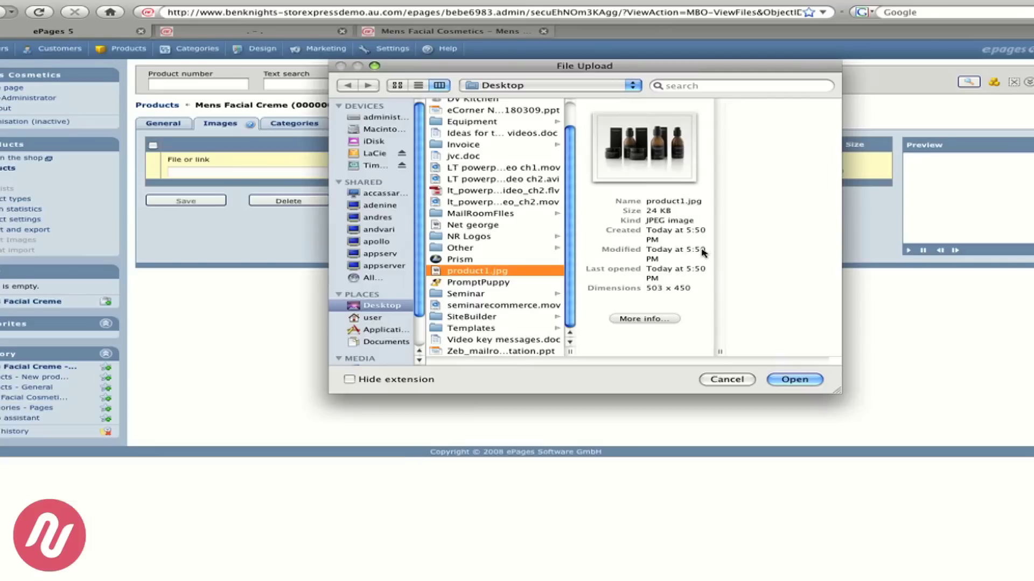
click(792, 381)
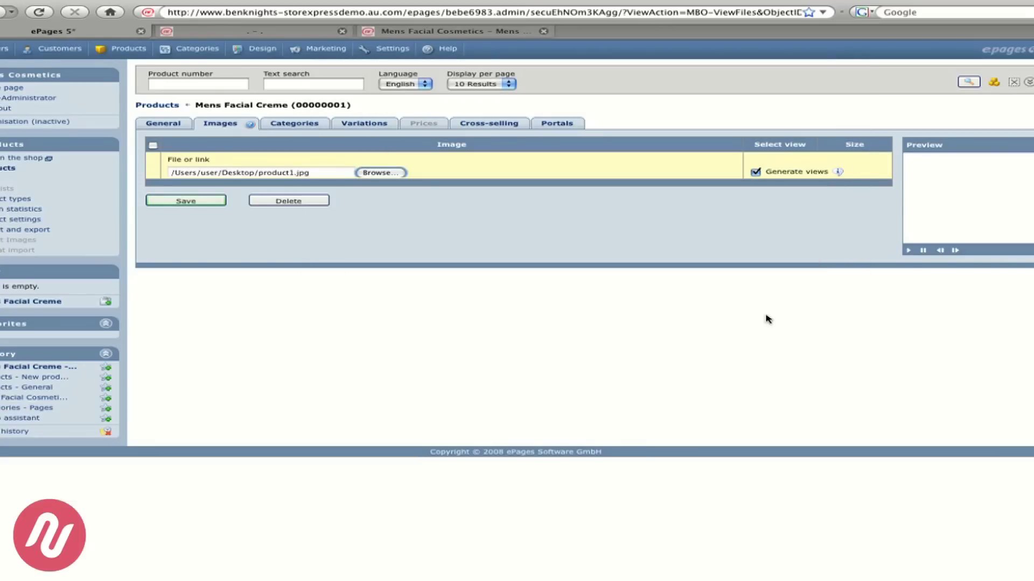
click(185, 202)
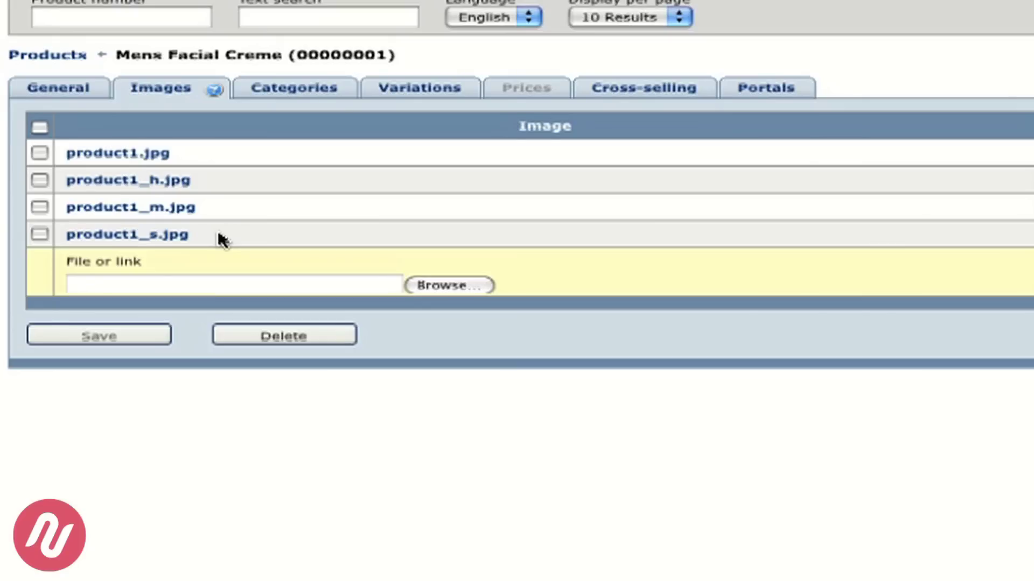
Step: Assign Mens Facial Creme to Categories/Mens Facial Cosmetics, save, and go to the storefront
click(284, 97)
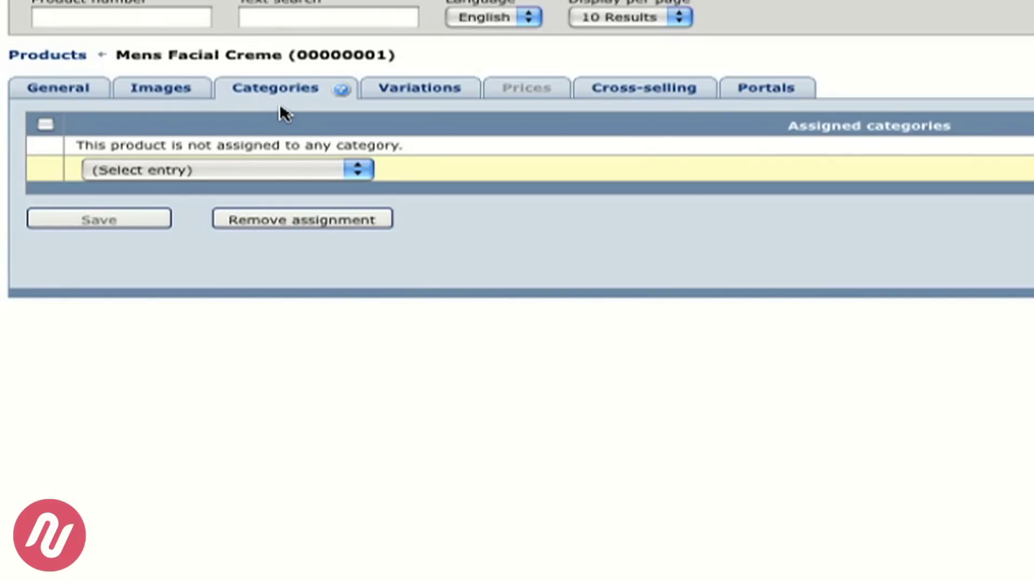
click(296, 176)
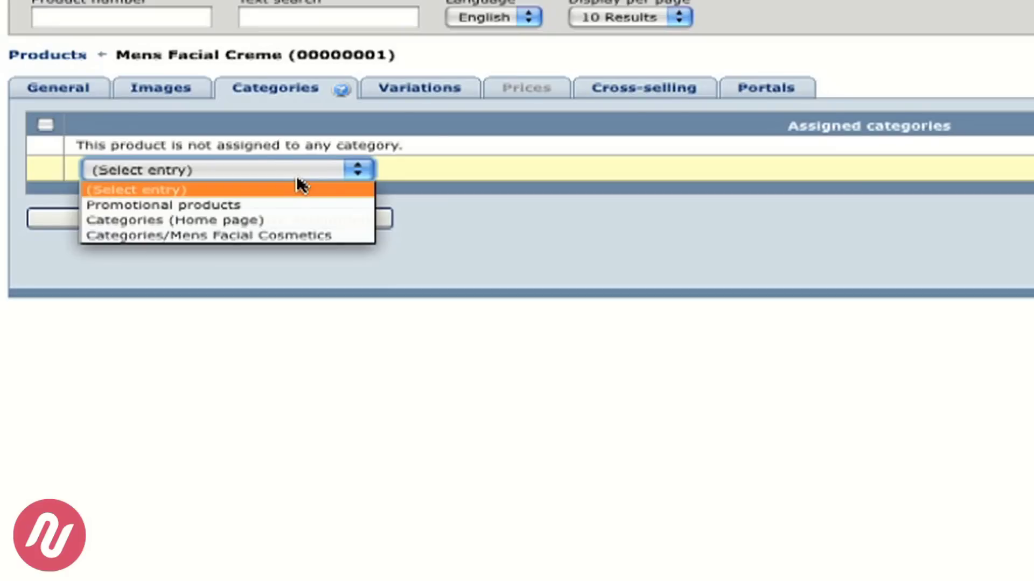
click(309, 237)
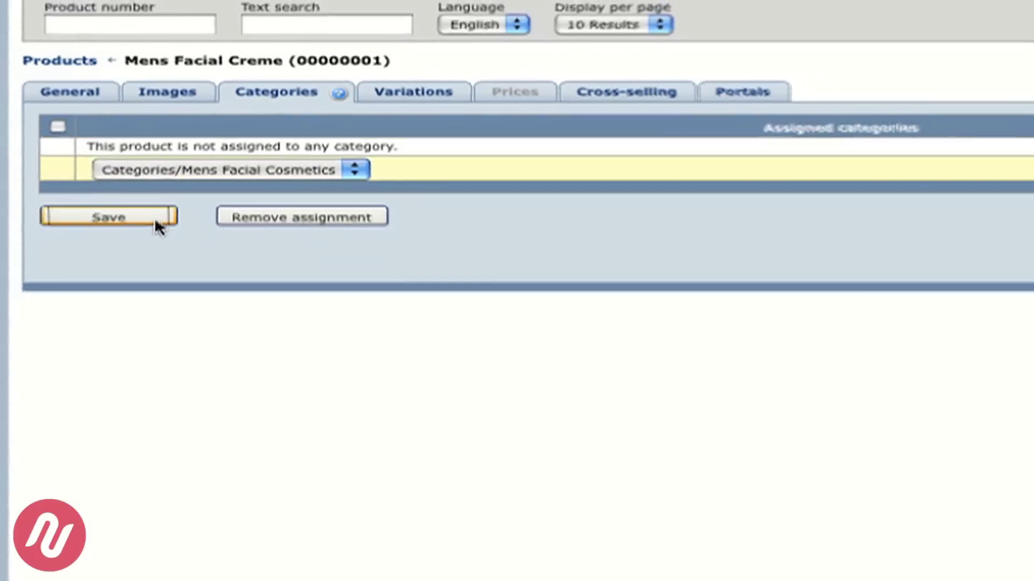
click(156, 220)
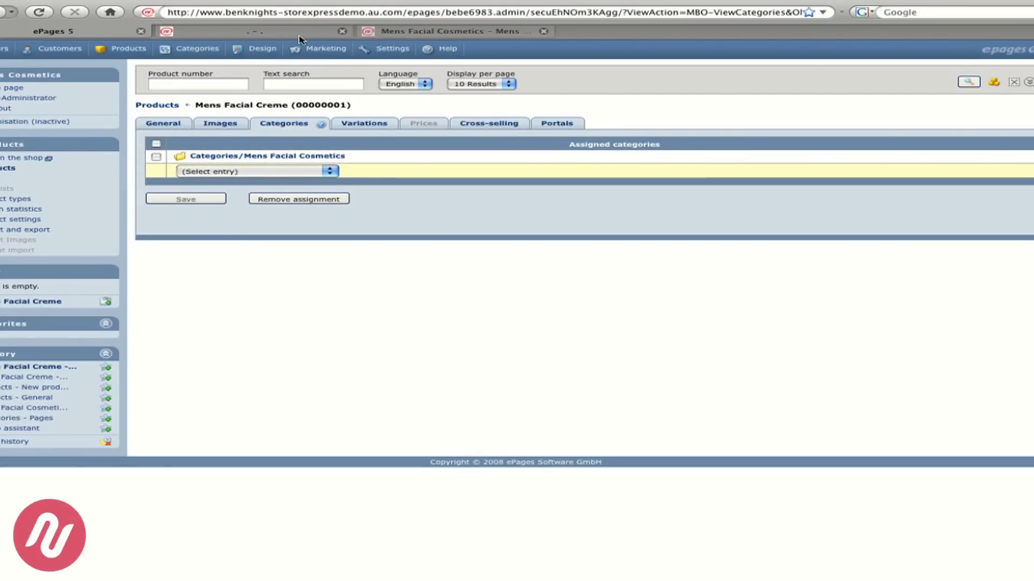
click(418, 34)
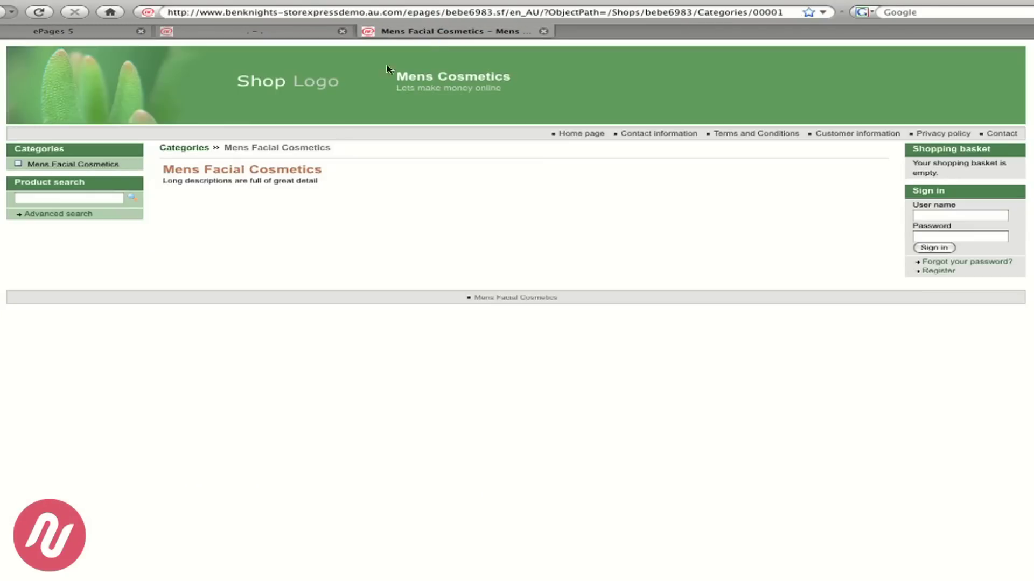
Step: Browse Mens Facial Cosmetics to the Mens Facial Creme page and view its enlarged image
click(62, 166)
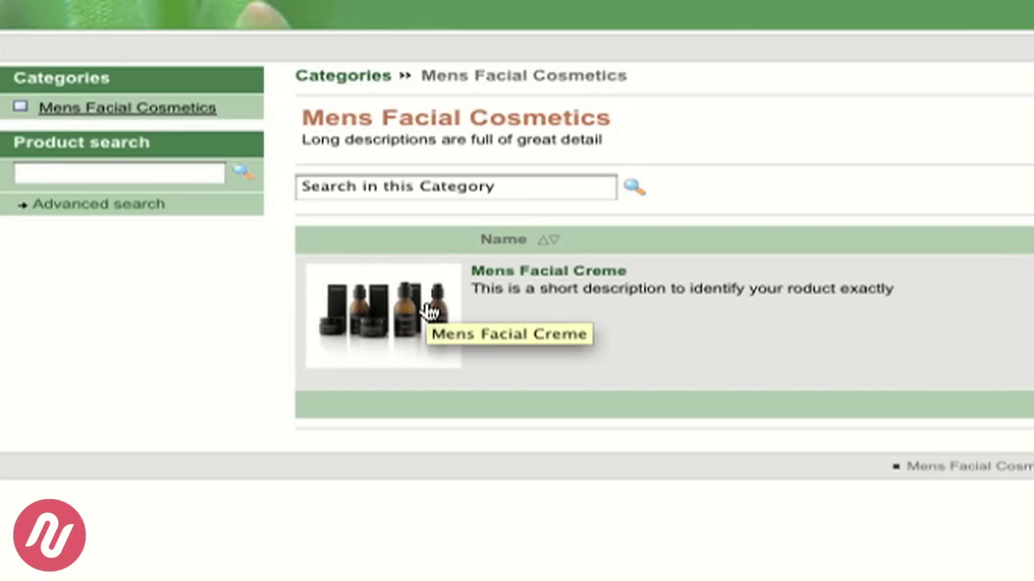
click(601, 281)
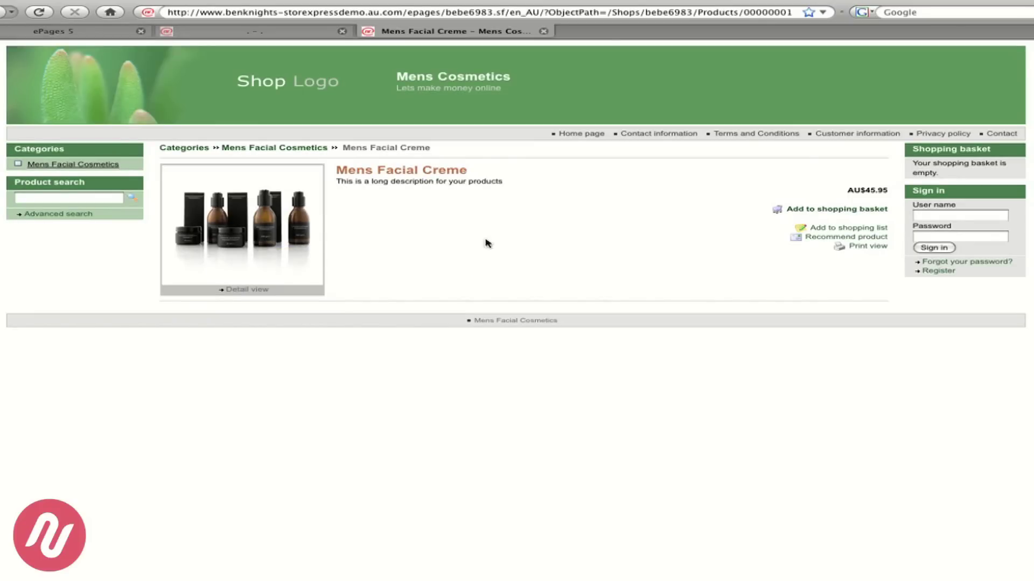
click(235, 290)
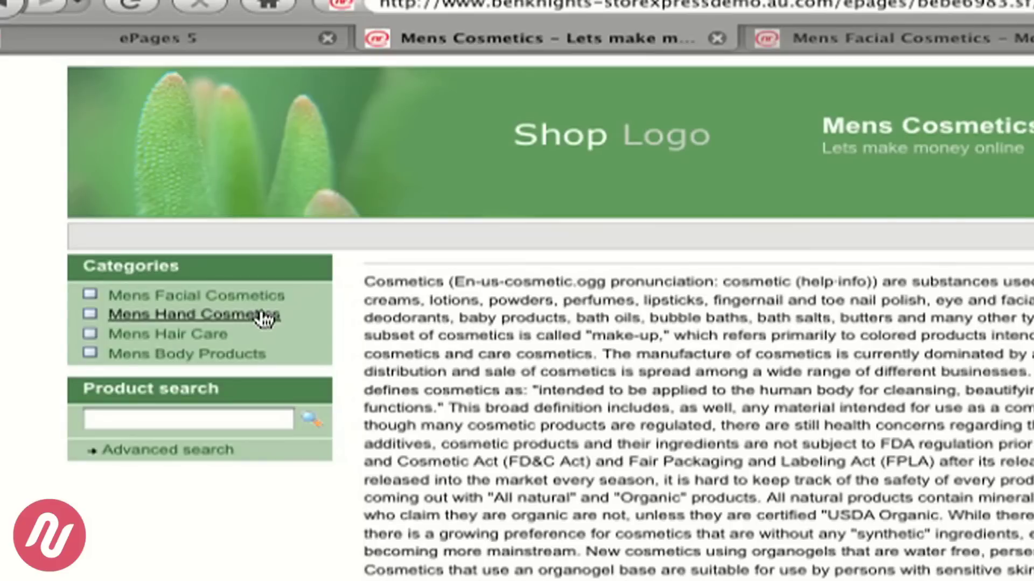
Step: Open Mens Facial Cosmetics and scroll through its six products down to Clarins HydraQuench
click(274, 298)
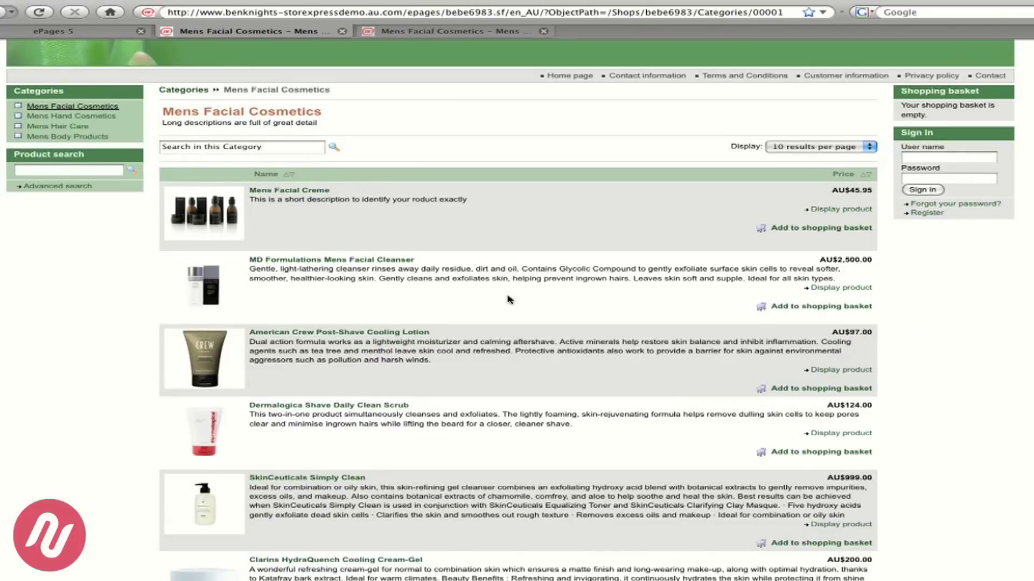
scroll(510, 299, down, 3)
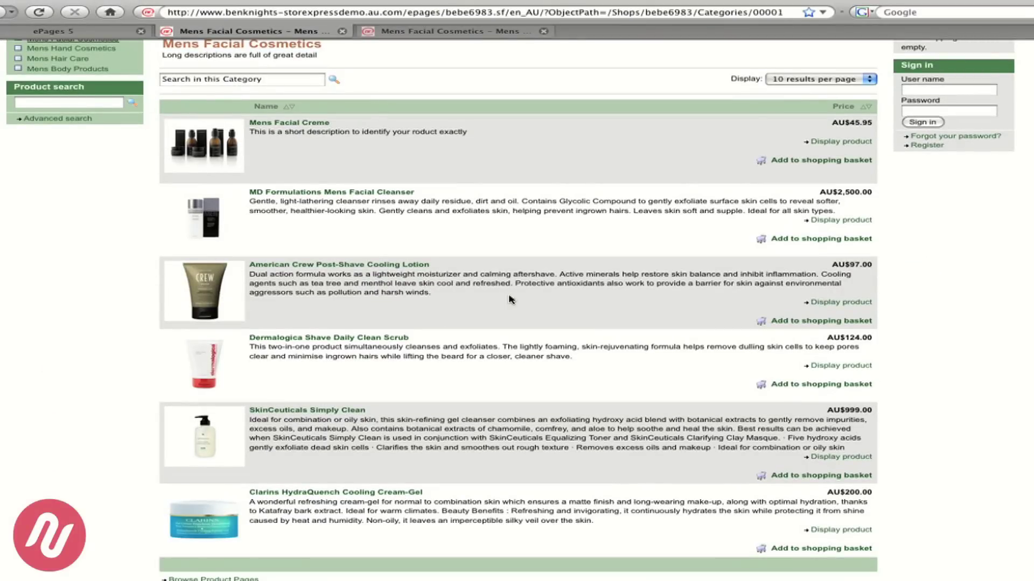